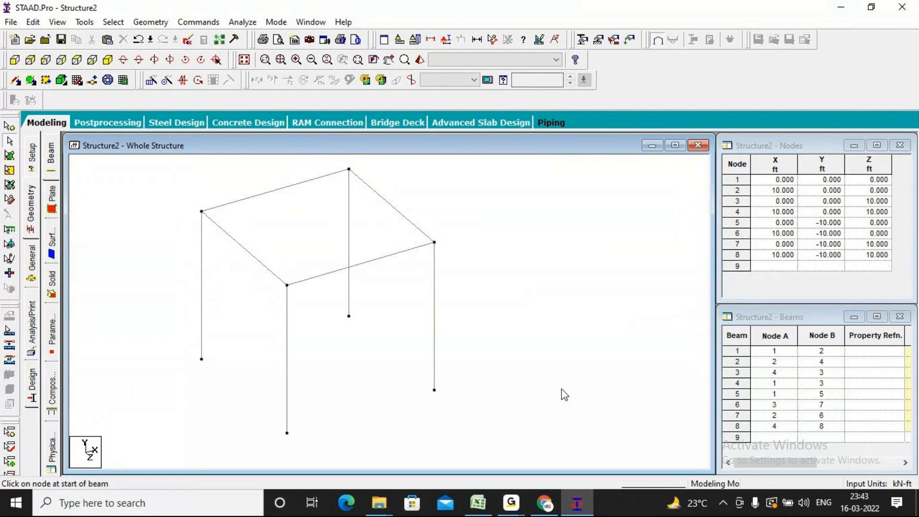
Step: Select the two upper rear corner nodes of the frame one at a time, and clear the node selection
{"action": "left_click", "coordinate": [10, 127]}
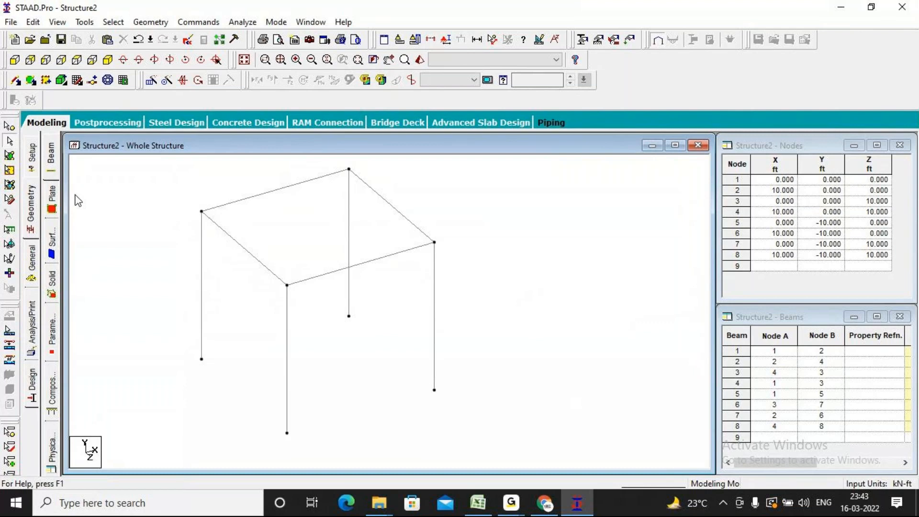
{"action": "left_click", "coordinate": [10, 139]}
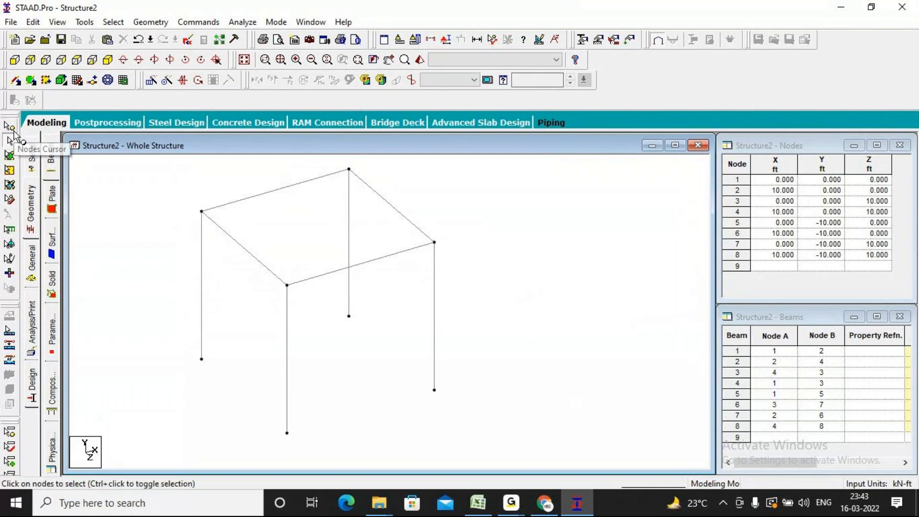
{"action": "left_click", "coordinate": [202, 212]}
{"action": "left_click", "coordinate": [349, 170]}
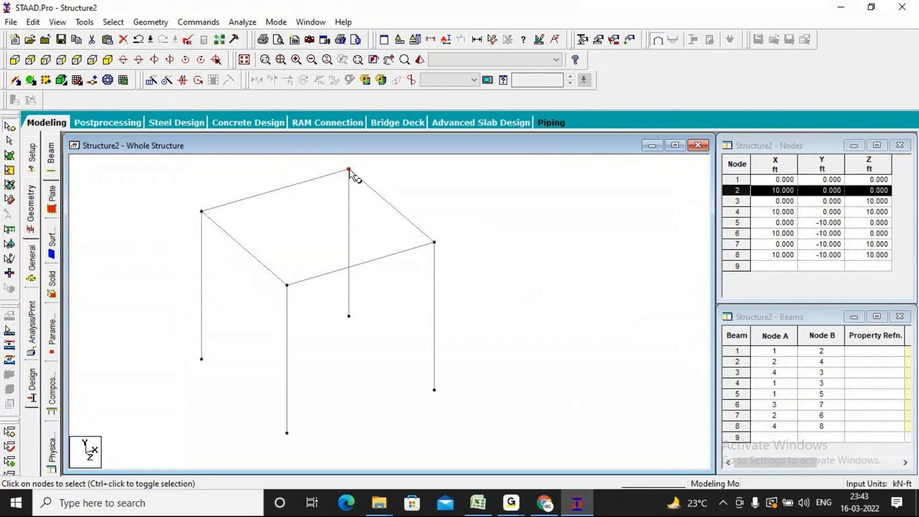
{"action": "left_click", "coordinate": [311, 180]}
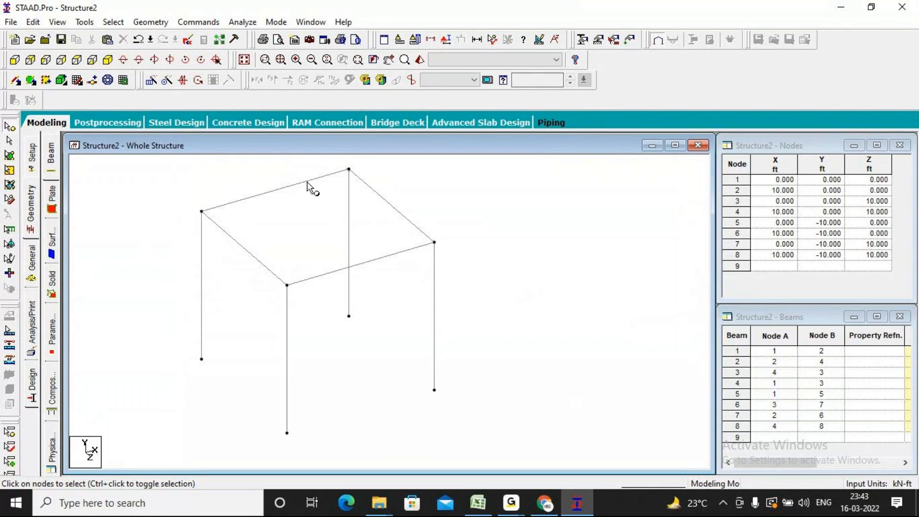
Step: Select top beams of the frame singly and as a multiple selection, and clear the beam selection
{"action": "left_click", "coordinate": [11, 141]}
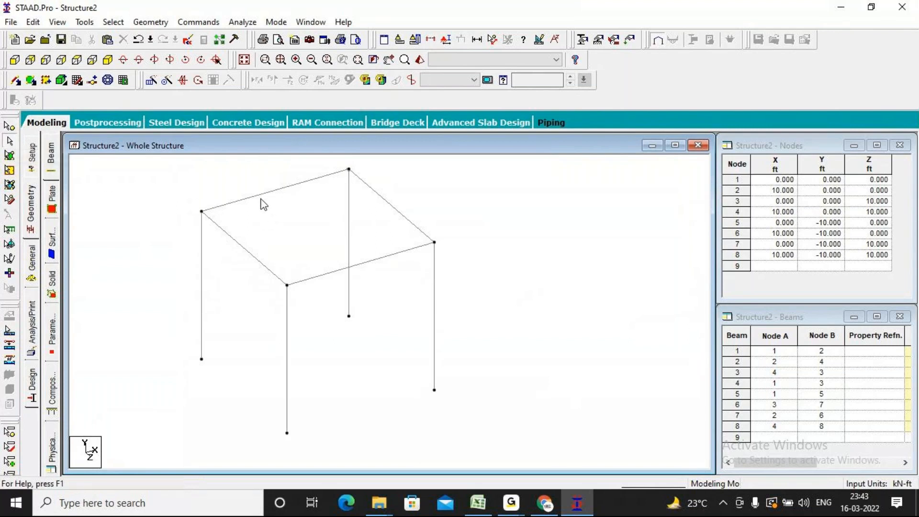
{"action": "left_click", "coordinate": [259, 194]}
{"action": "left_click", "coordinate": [246, 249]}
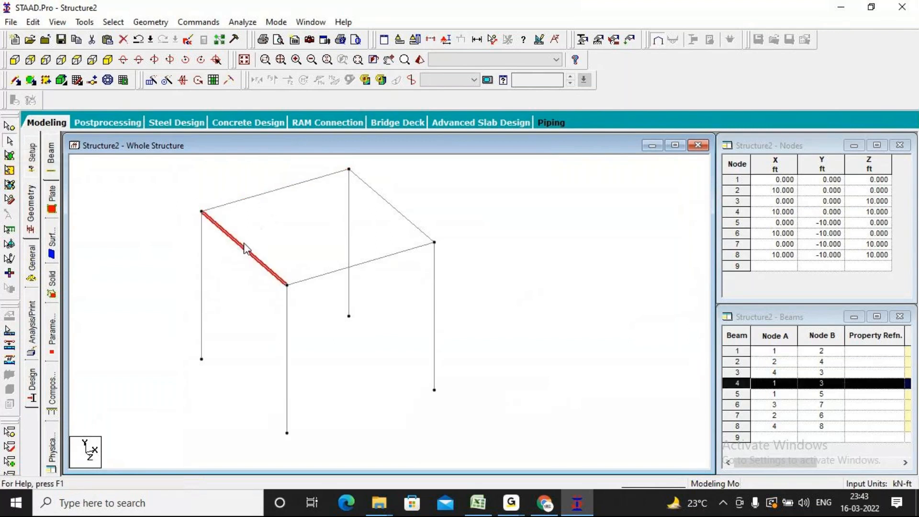
{"action": "left_click", "coordinate": [392, 203]}
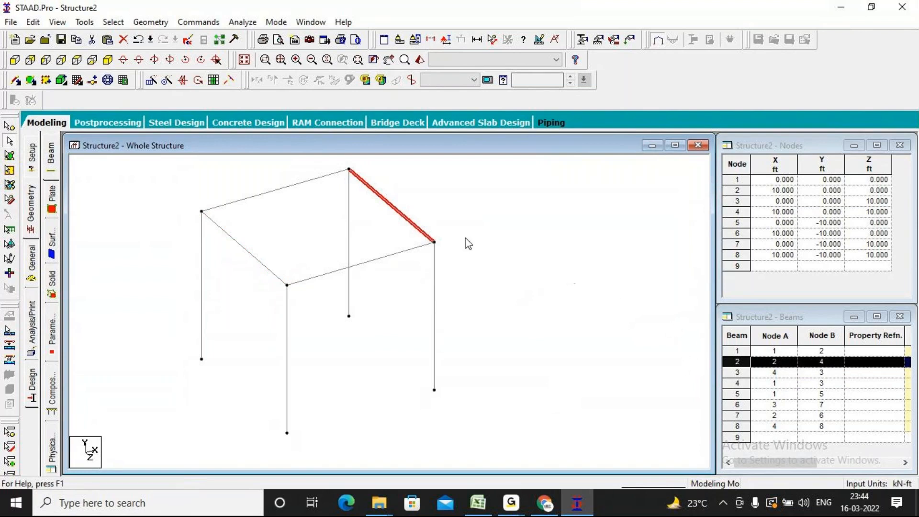
{"action": "left_click", "coordinate": [300, 184], "text": "ctrl"}
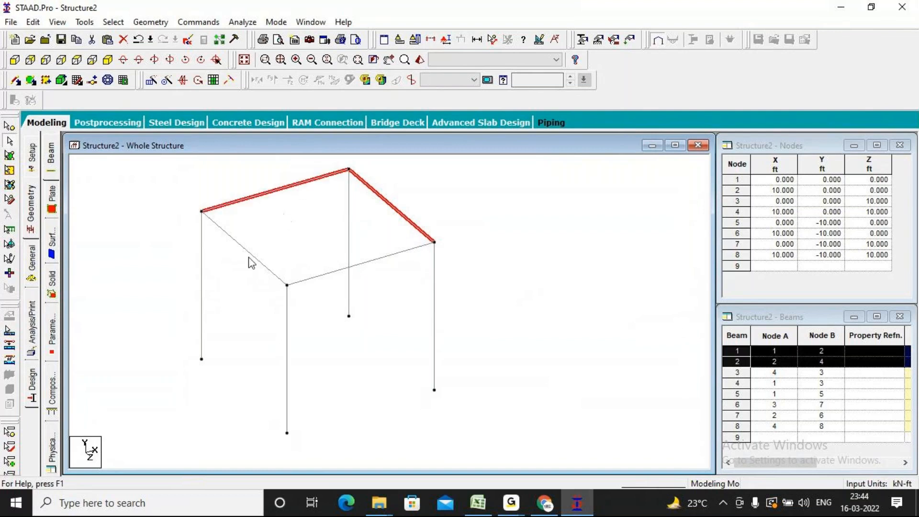
{"action": "left_click", "coordinate": [248, 253], "text": "ctrl"}
{"action": "left_click", "coordinate": [627, 252]}
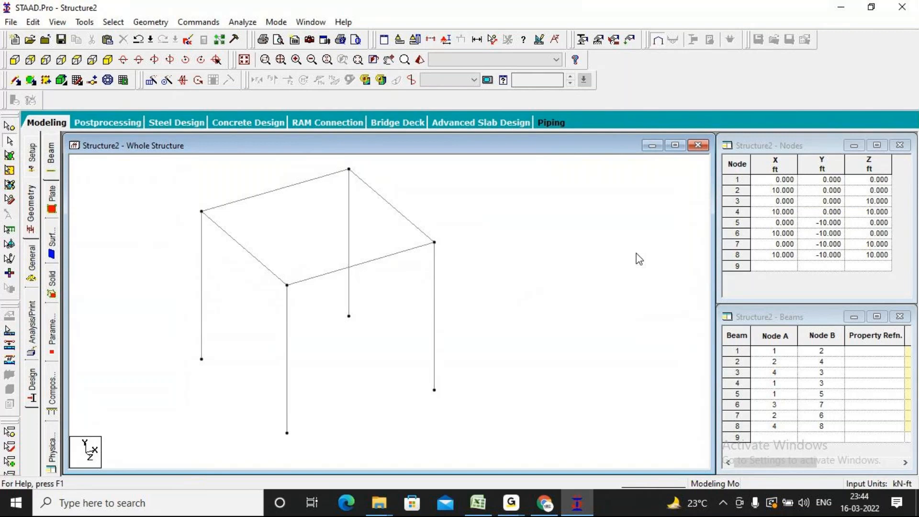
Step: Delete all beams of the frame together with the nodes left unattached
{"action": "key", "text": "ctrl+a"}
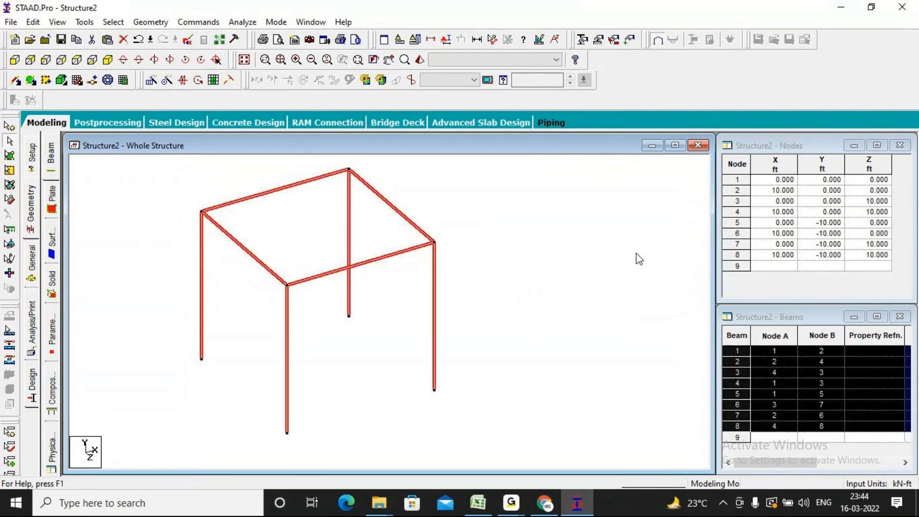
{"action": "key", "text": "Delete"}
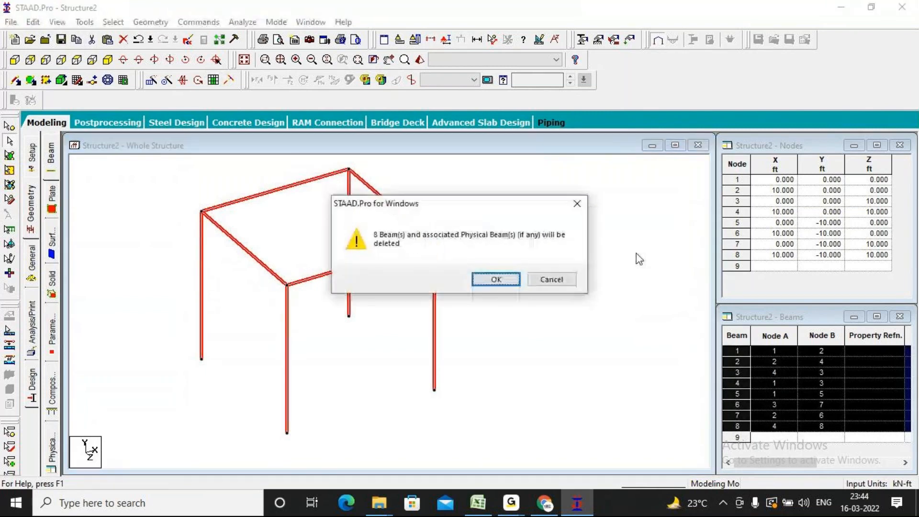
{"action": "key", "text": "Return"}
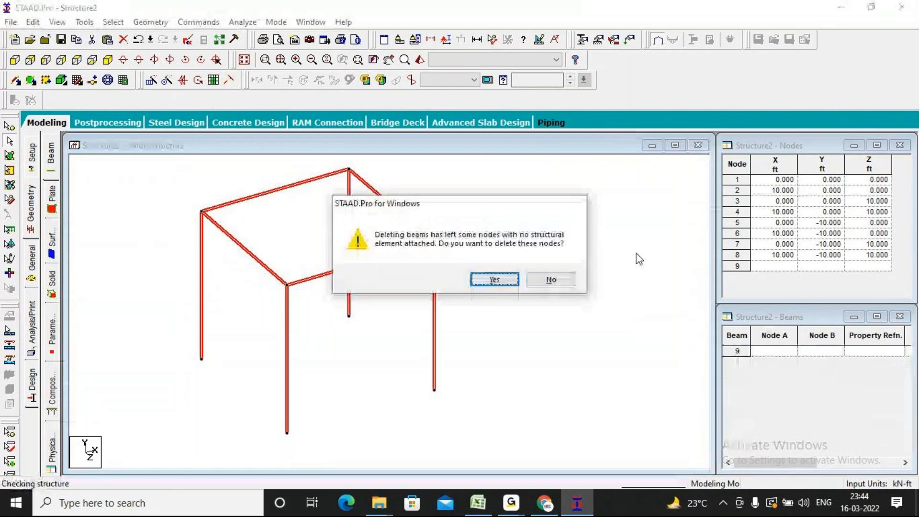
{"action": "key", "text": "Return"}
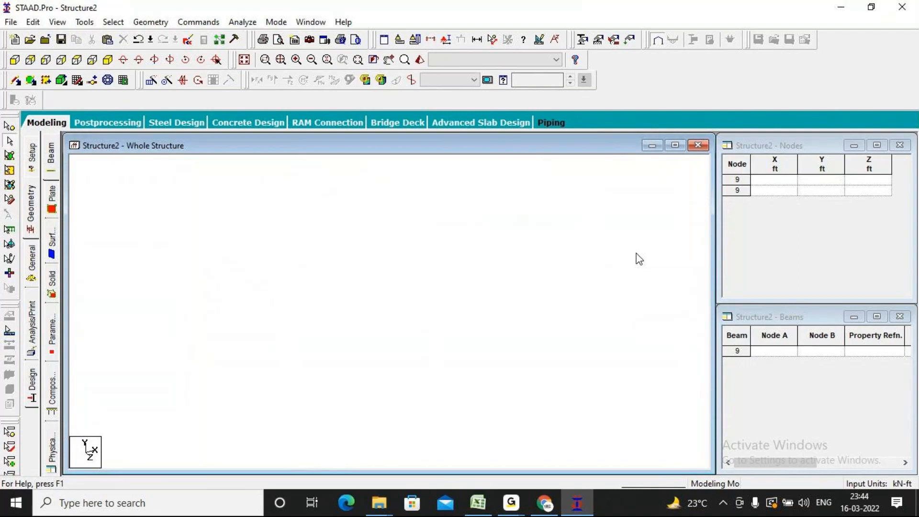
Step: Undo the deletion of the four columns, delete them again with their nodes, and decline the auto save
{"action": "key", "text": "ctrl+v"}
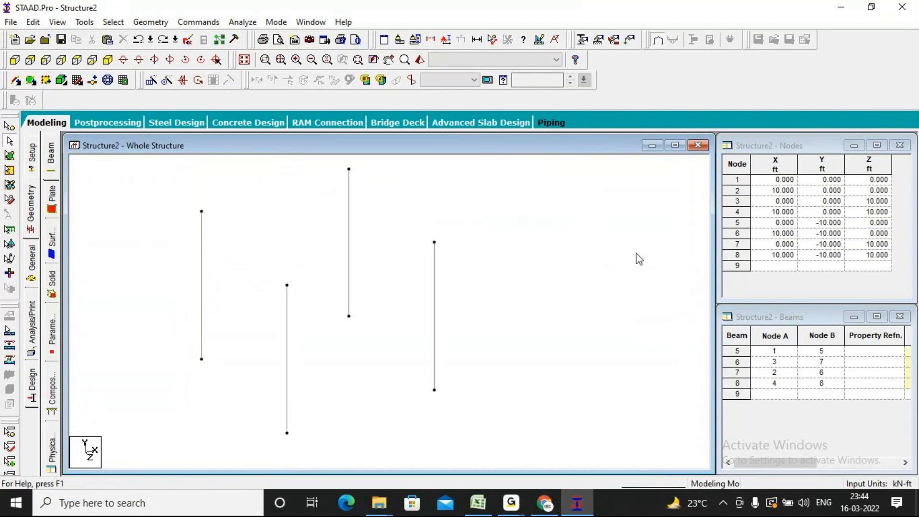
{"action": "key", "text": "ctrl+a"}
{"action": "key", "text": "Delete"}
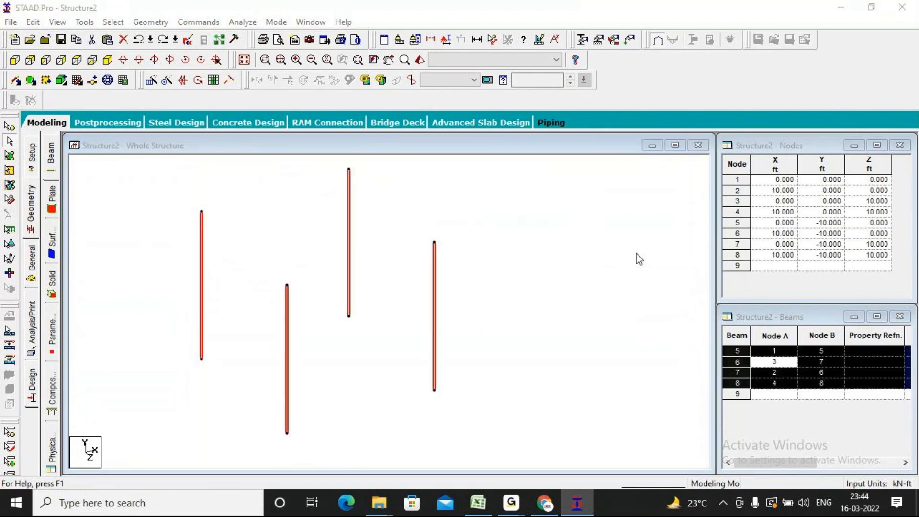
{"action": "key", "text": "Return"}
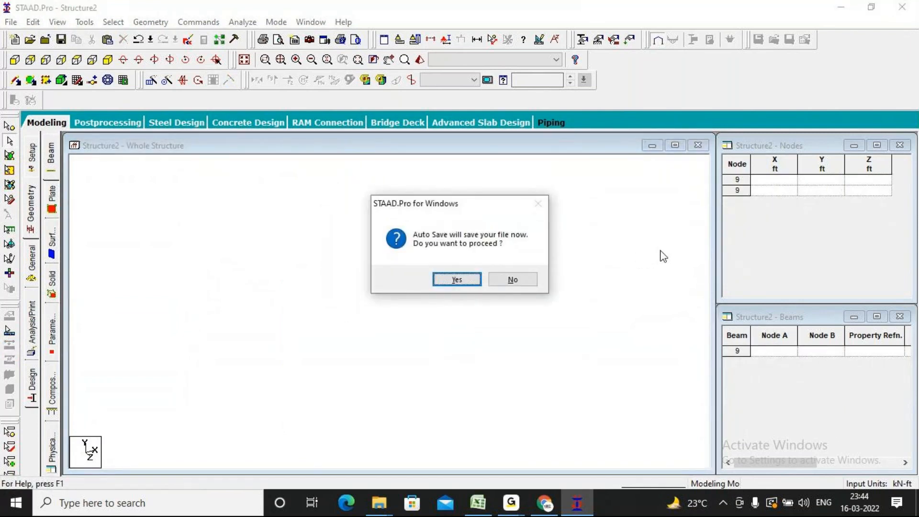
{"action": "left_click", "coordinate": [511, 280]}
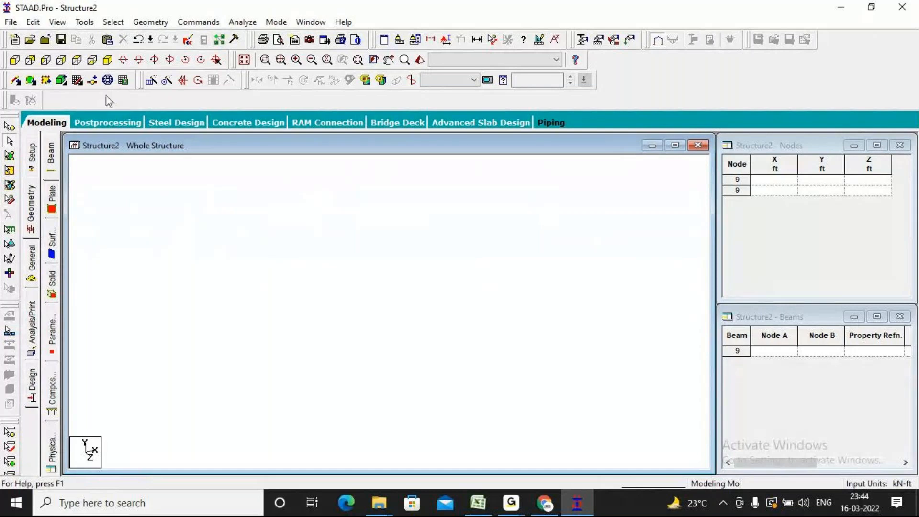
Step: Place a single node at the origin on the default linear grid with Snap Node/Beam, and leave the grid
{"action": "left_click", "coordinate": [77, 80]}
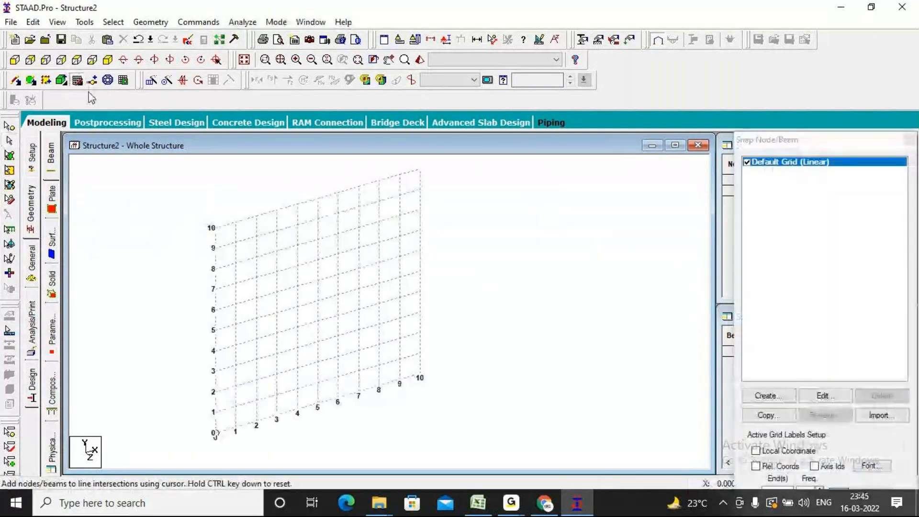
{"action": "left_click", "coordinate": [215, 434]}
{"action": "left_click", "coordinate": [318, 198]}
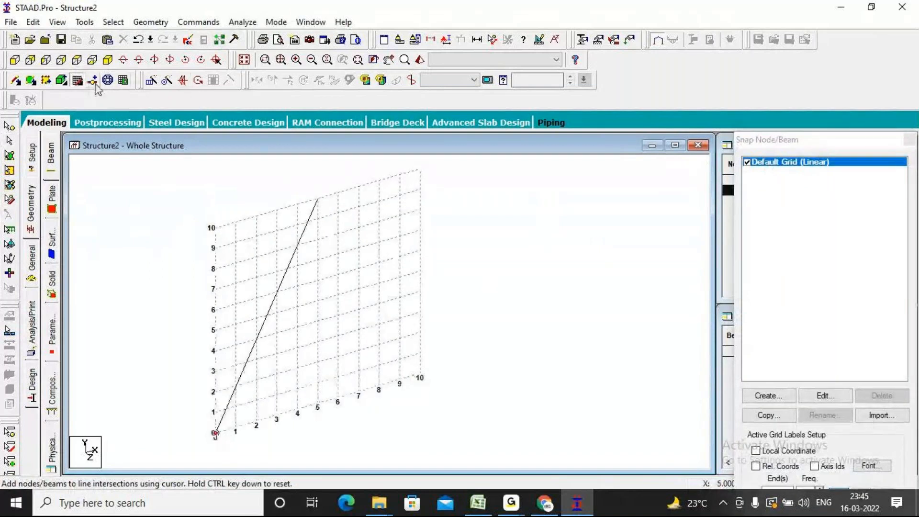
{"action": "left_click", "coordinate": [92, 80]}
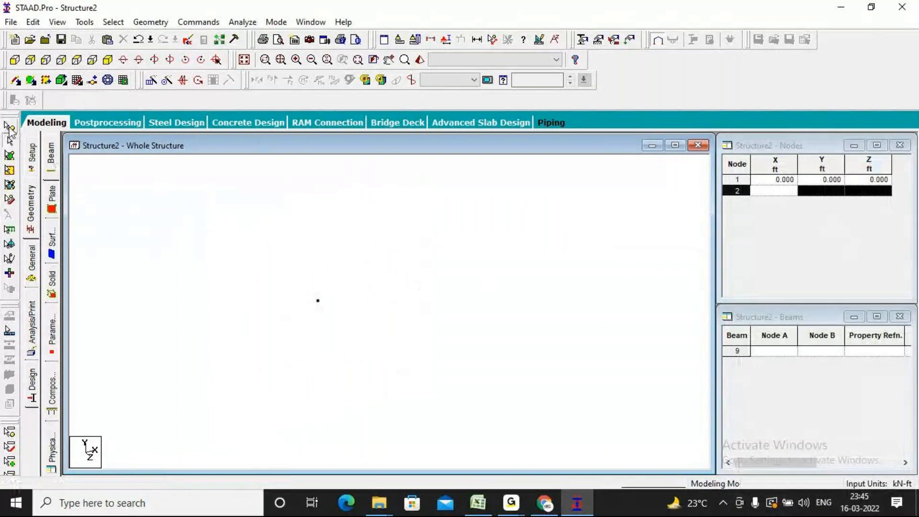
Step: Copy the origin node and paste it with a 10 ft move in X
{"action": "left_click", "coordinate": [9, 126]}
{"action": "left_click_drag", "start_coordinate": [282, 266], "coordinate": [361, 360]}
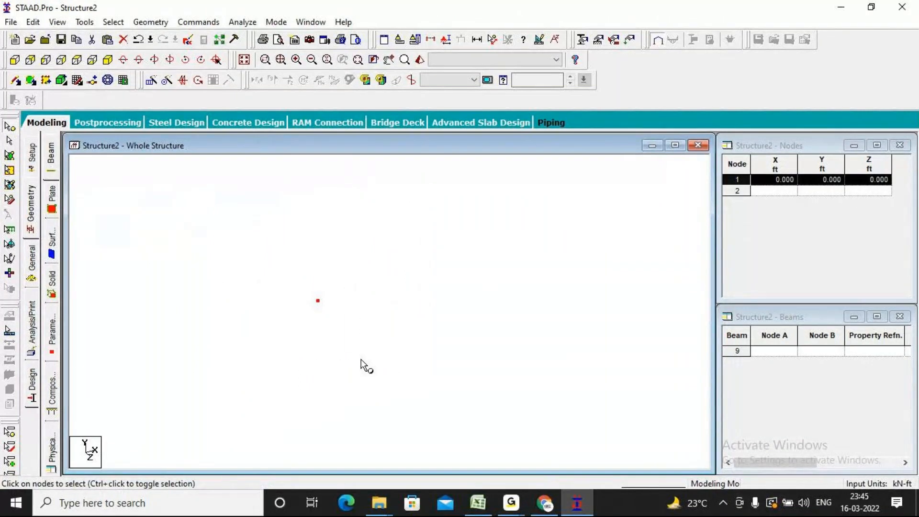
{"action": "key", "text": "ctrl+v"}
{"action": "double_click", "coordinate": [401, 261]}
{"action": "type", "text": "10"}
{"action": "key", "text": "Return"}
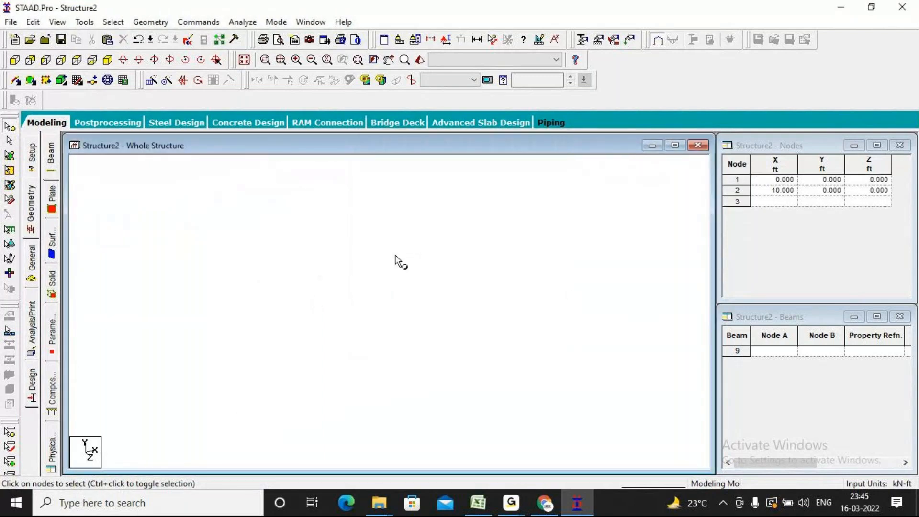
Step: Copy both nodes and paste them with a 10 ft move in Z
{"action": "scroll", "coordinate": [392, 270], "scroll_direction": "down", "scroll_amount": 8}
{"action": "scroll", "coordinate": [392, 270], "scroll_direction": "up", "scroll_amount": 5}
{"action": "left_click_drag", "start_coordinate": [164, 201], "coordinate": [480, 406]}
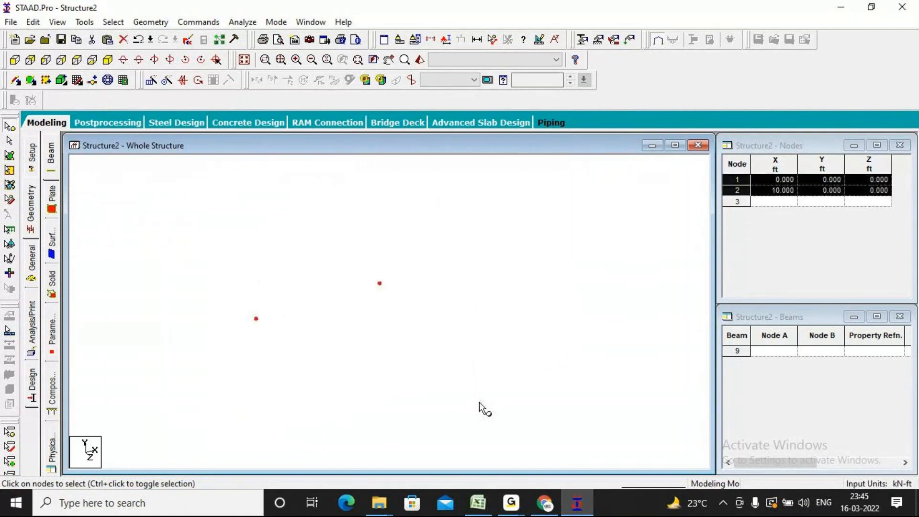
{"action": "key", "text": "ctrl+v"}
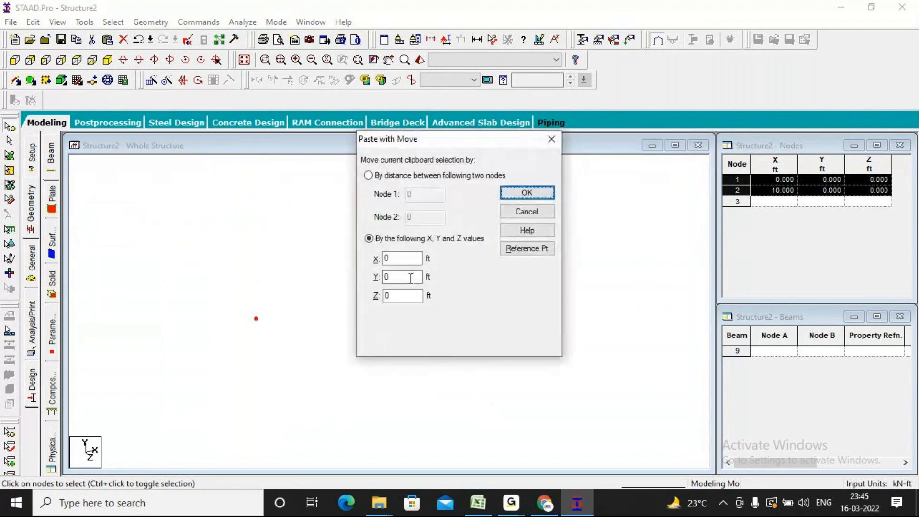
{"action": "double_click", "coordinate": [381, 277]}
{"action": "key", "text": "Tab"}
{"action": "type", "text": "10"}
{"action": "key", "text": "Return"}
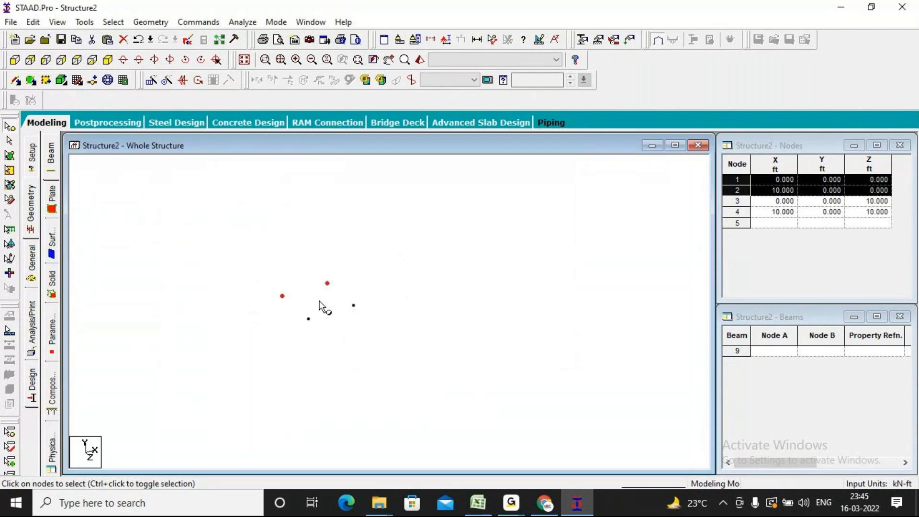
Step: Copy all four nodes and paste them with a -10 ft move in Y
{"action": "left_click", "coordinate": [442, 360]}
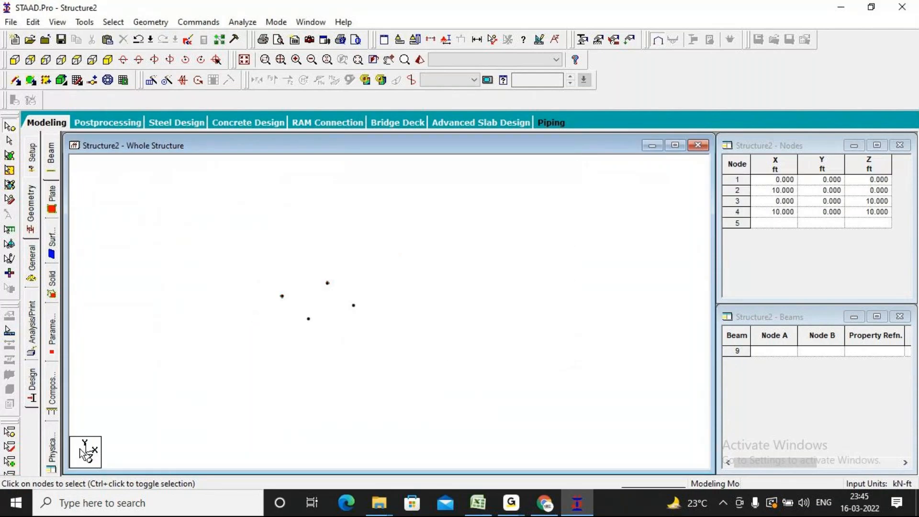
{"action": "left_click_drag", "start_coordinate": [231, 214], "coordinate": [382, 359]}
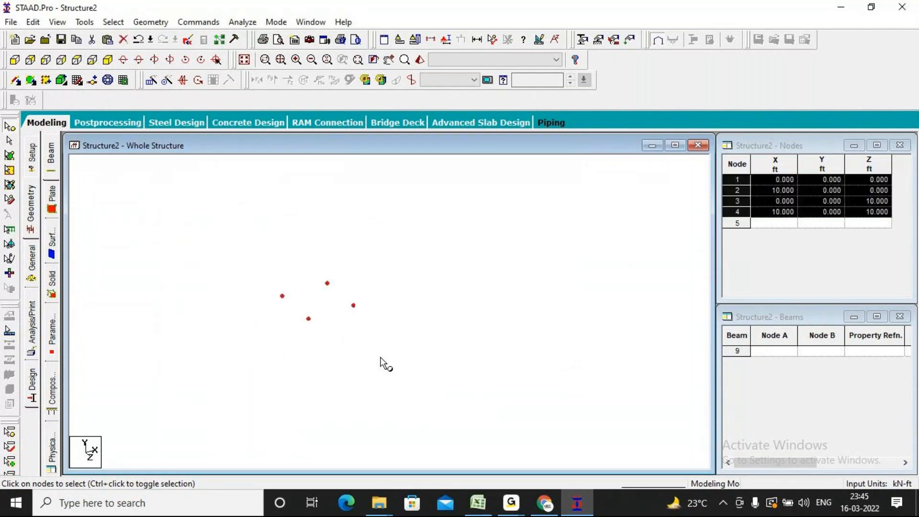
{"action": "key", "text": "ctrl+v"}
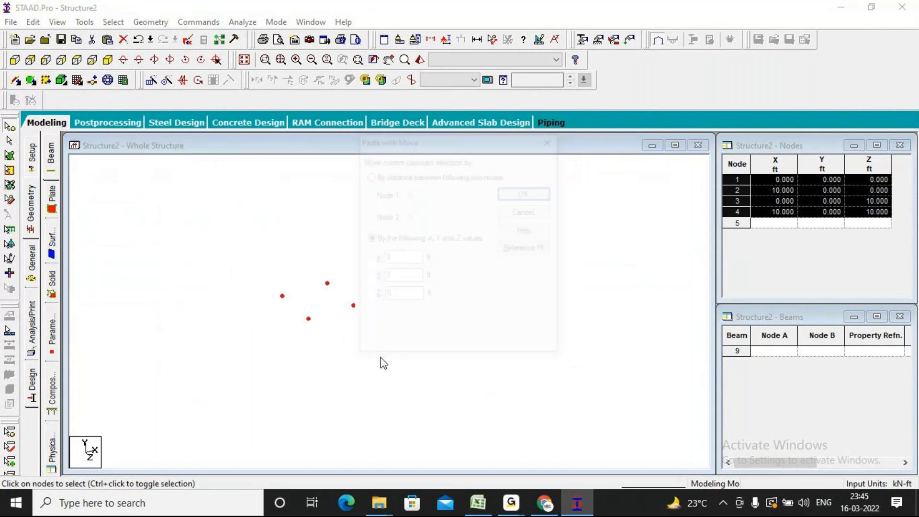
{"action": "left_click_drag", "start_coordinate": [397, 276], "coordinate": [332, 277]}
{"action": "type", "text": "-10"}
{"action": "key", "text": "Return"}
{"action": "left_click", "coordinate": [355, 337]}
{"action": "scroll", "coordinate": [264, 305], "scroll_direction": "up", "scroll_amount": 3}
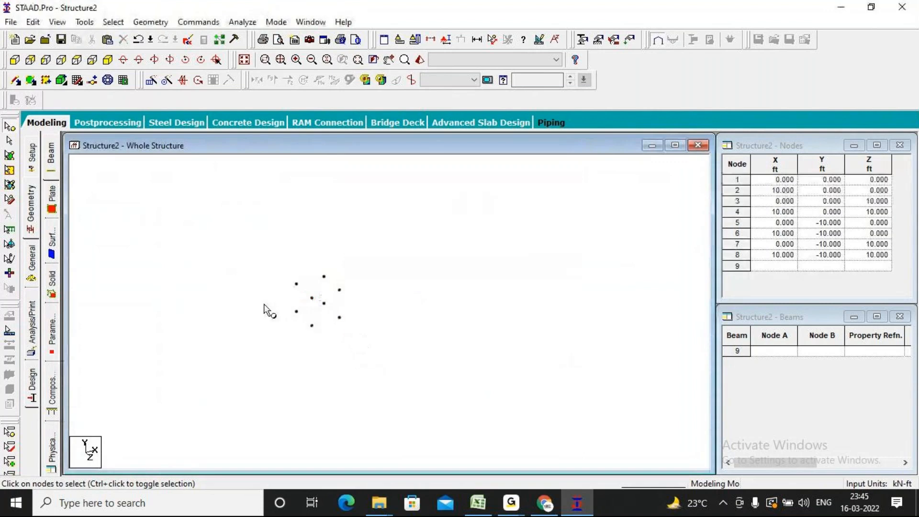
Step: Add four beams joining the upper nodes 1-2, 2-4, 1-3 and 3-4 into a closed square
{"action": "left_click", "coordinate": [15, 80]}
{"action": "left_click_drag", "start_coordinate": [273, 266], "coordinate": [369, 282]}
{"action": "mouse_move", "coordinate": [272, 267]}
{"action": "left_mouse_down"}
{"action": "mouse_move", "coordinate": [306, 294]}
{"action": "mouse_move", "coordinate": [361, 289]}
{"action": "mouse_move", "coordinate": [360, 278]}
{"action": "left_mouse_up"}
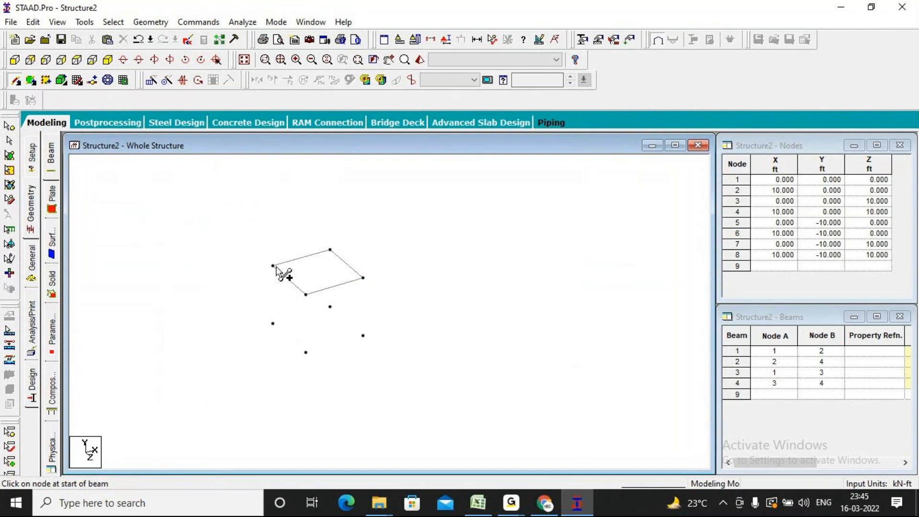
Step: Add four columns connecting each upper node to the node directly below it: 1-5, 3-7, 2-6 and 4-8
{"action": "left_click_drag", "start_coordinate": [272, 266], "coordinate": [273, 324]}
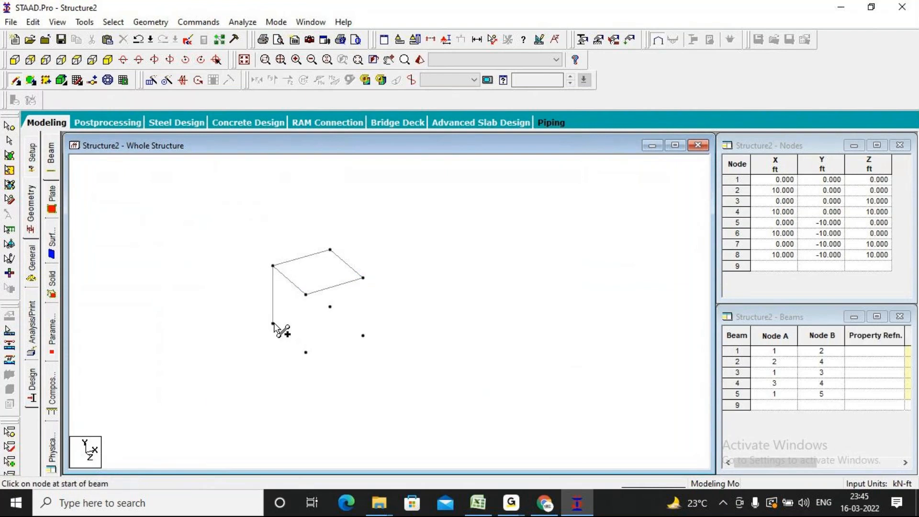
{"action": "left_click_drag", "start_coordinate": [306, 296], "coordinate": [306, 353]}
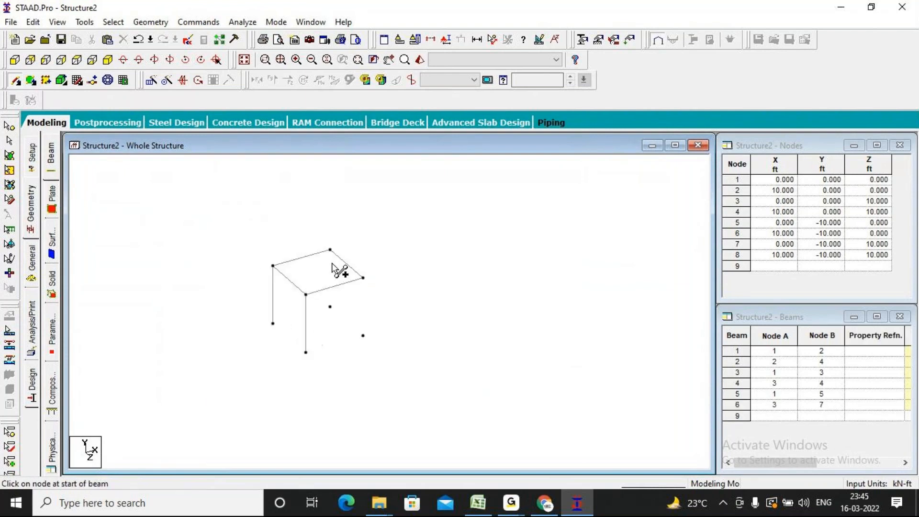
{"action": "left_click_drag", "start_coordinate": [330, 250], "coordinate": [330, 307]}
{"action": "left_click_drag", "start_coordinate": [363, 278], "coordinate": [363, 335]}
{"action": "key", "text": "Escape"}
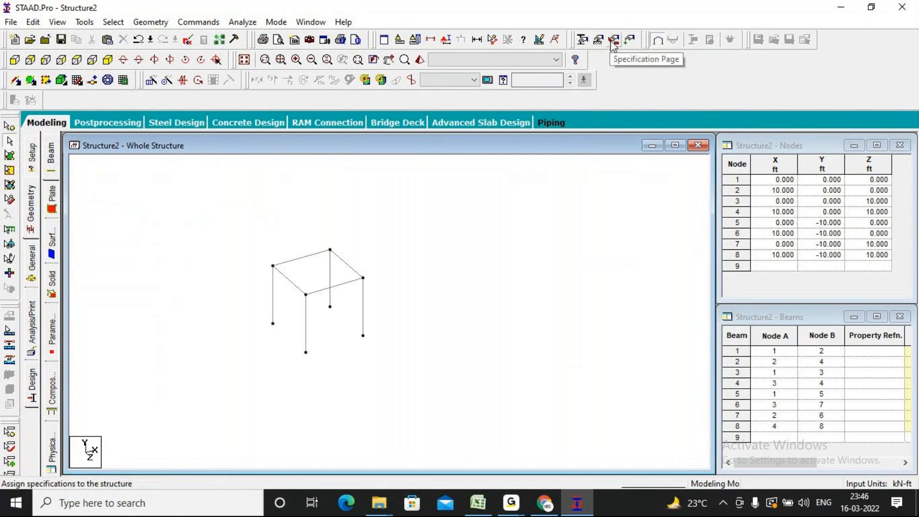
Step: Inspect the frame without section properties in the rendered 3D view, orbiting it, and close that view
{"action": "scroll", "coordinate": [248, 252], "scroll_direction": "up", "scroll_amount": 6}
{"action": "middle_click_drag", "start_coordinate": [462, 279], "coordinate": [478, 284]}
{"action": "scroll", "coordinate": [478, 284], "scroll_direction": "up", "scroll_amount": 1}
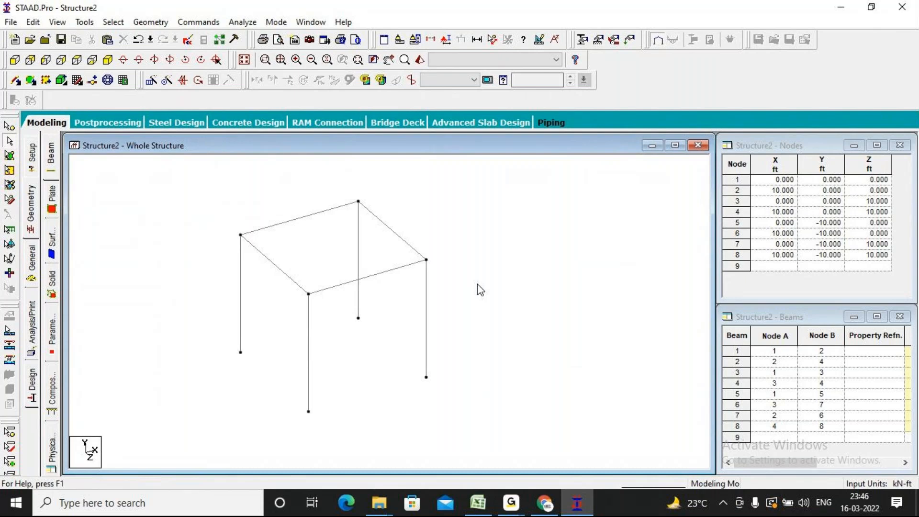
{"action": "left_click", "coordinate": [419, 61]}
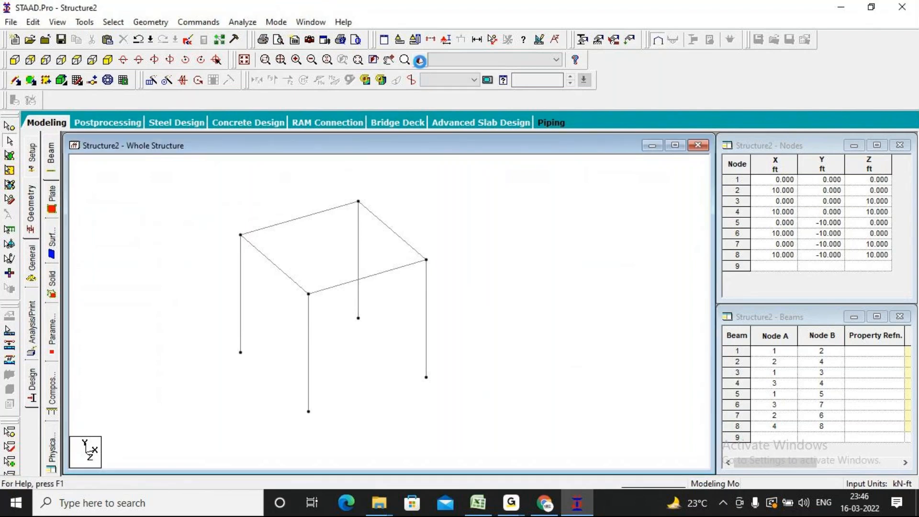
{"action": "mouse_move", "coordinate": [669, 412]}
{"action": "left_mouse_down"}
{"action": "mouse_move", "coordinate": [663, 393]}
{"action": "mouse_move", "coordinate": [629, 423]}
{"action": "mouse_move", "coordinate": [653, 435]}
{"action": "mouse_move", "coordinate": [587, 369]}
{"action": "mouse_move", "coordinate": [402, 375]}
{"action": "mouse_move", "coordinate": [386, 366]}
{"action": "mouse_move", "coordinate": [626, 300]}
{"action": "mouse_move", "coordinate": [584, 311]}
{"action": "mouse_move", "coordinate": [493, 378]}
{"action": "mouse_move", "coordinate": [566, 350]}
{"action": "mouse_move", "coordinate": [664, 377]}
{"action": "mouse_move", "coordinate": [662, 408]}
{"action": "left_mouse_up"}
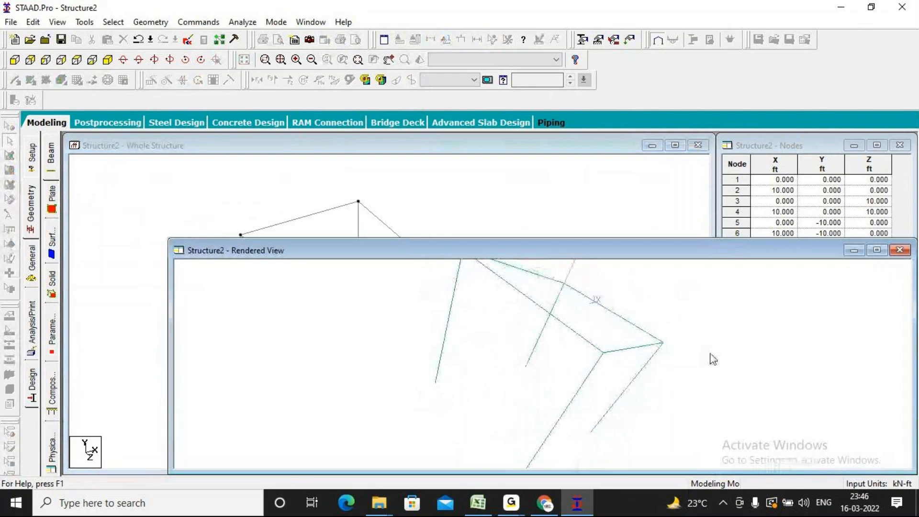
{"action": "left_click", "coordinate": [570, 233]}
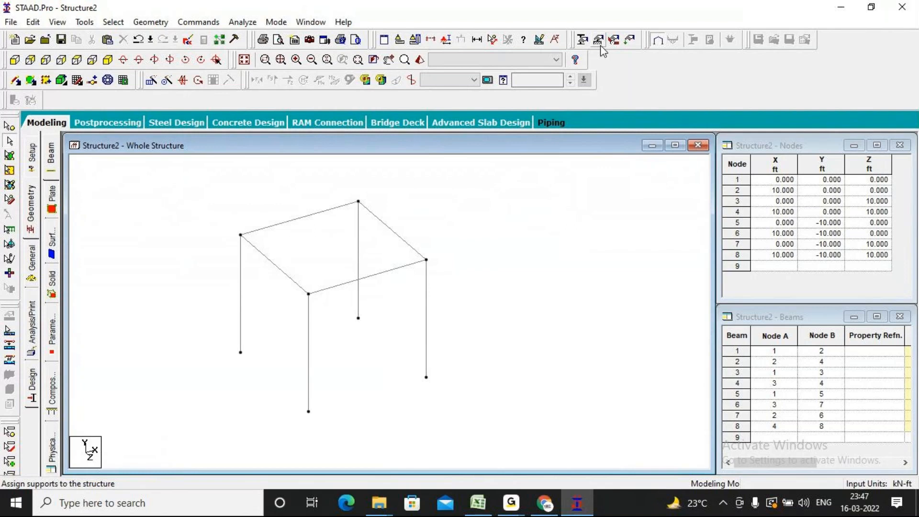
{"action": "middle_click_drag", "start_coordinate": [455, 227], "coordinate": [600, 211]}
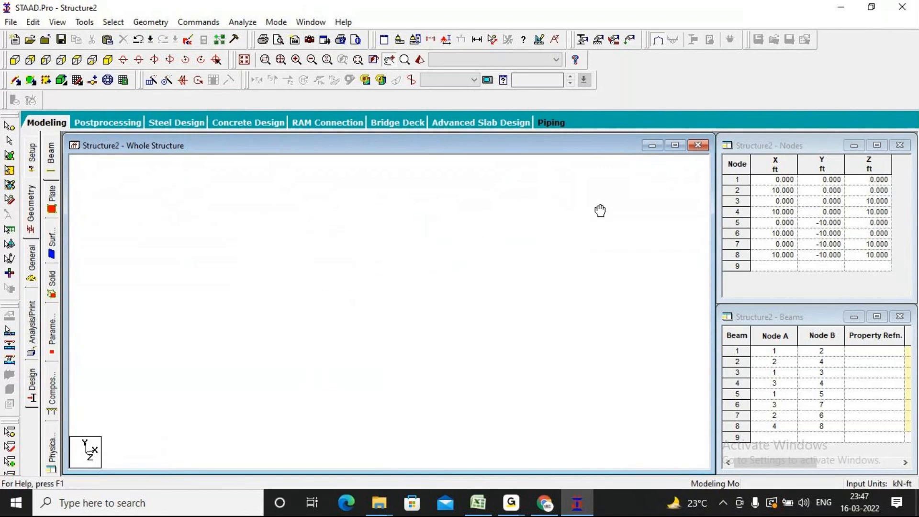
{"action": "left_click", "coordinate": [598, 42]}
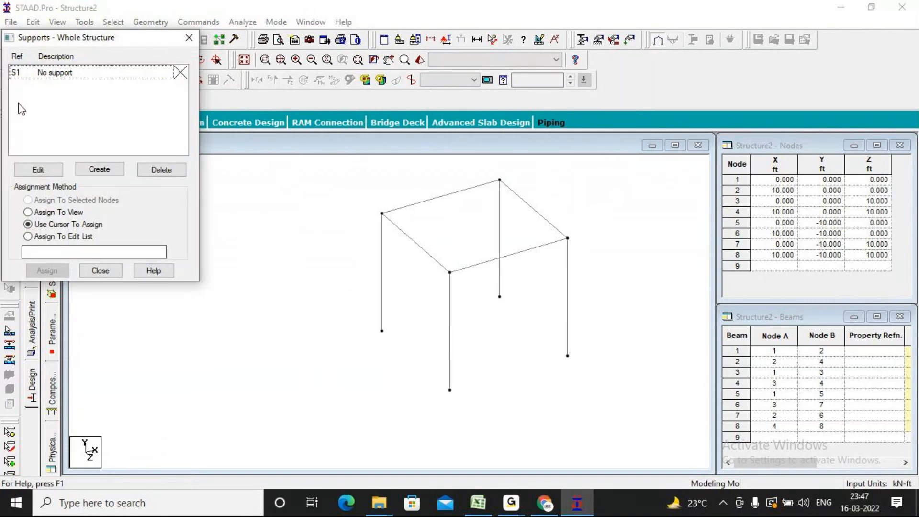
{"action": "left_click", "coordinate": [106, 171]}
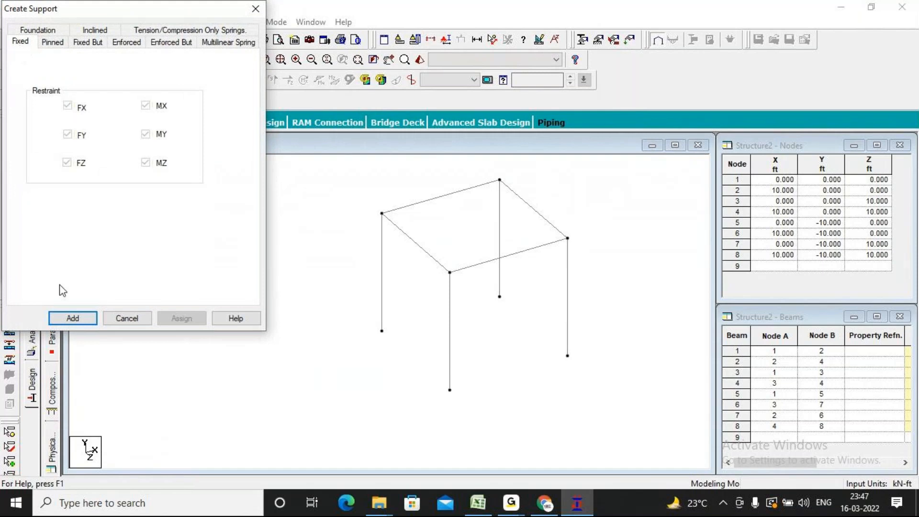
{"action": "left_click", "coordinate": [73, 318]}
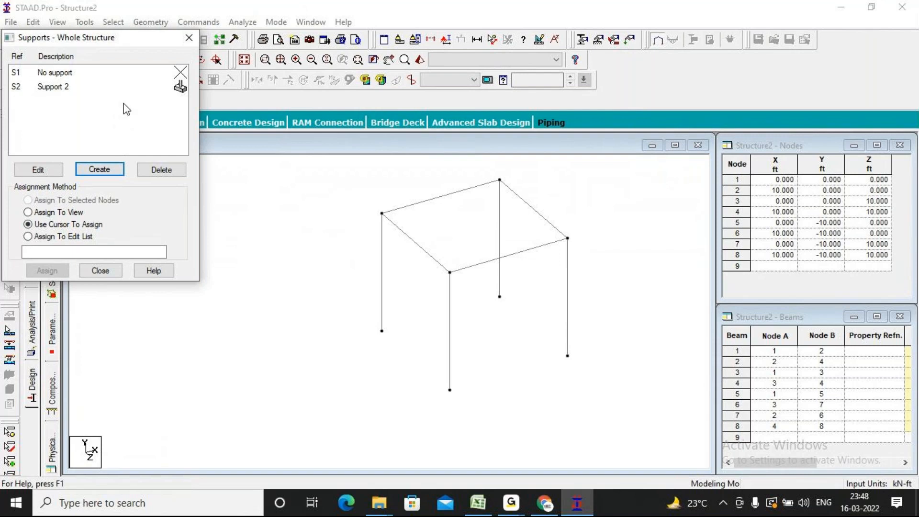
{"action": "left_click", "coordinate": [69, 88]}
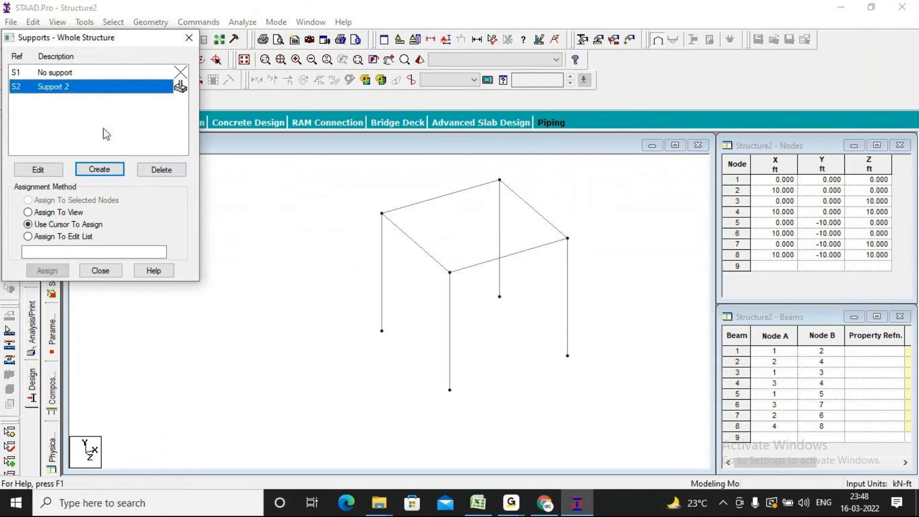
{"action": "left_click", "coordinate": [149, 168]}
{"action": "key", "text": "Return"}
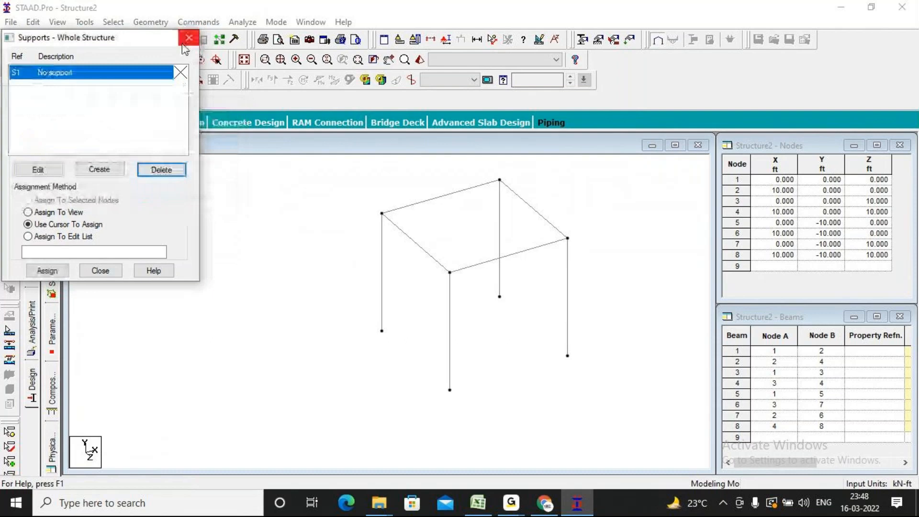
{"action": "left_click", "coordinate": [189, 38]}
Step: Create a fixed support and select its definition for assignment
{"action": "left_click", "coordinate": [598, 40]}
{"action": "left_click", "coordinate": [99, 170]}
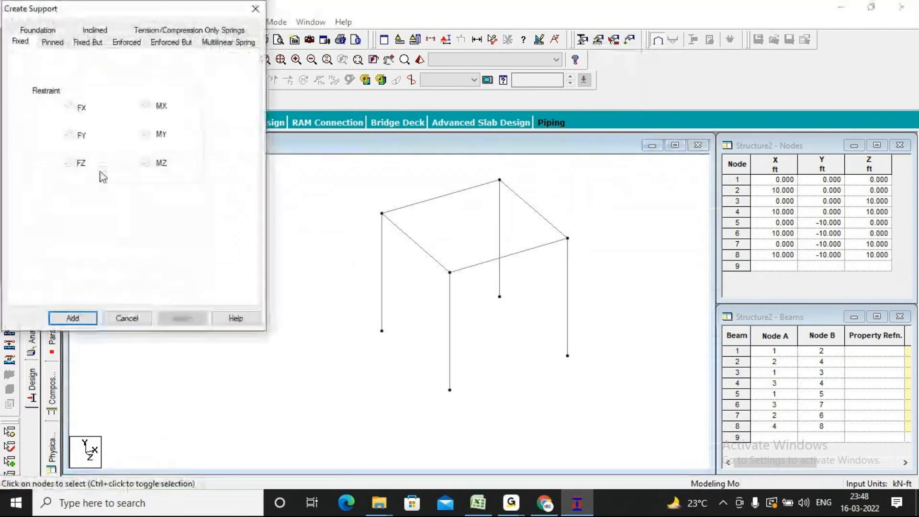
{"action": "left_click", "coordinate": [73, 318]}
{"action": "left_click", "coordinate": [53, 88]}
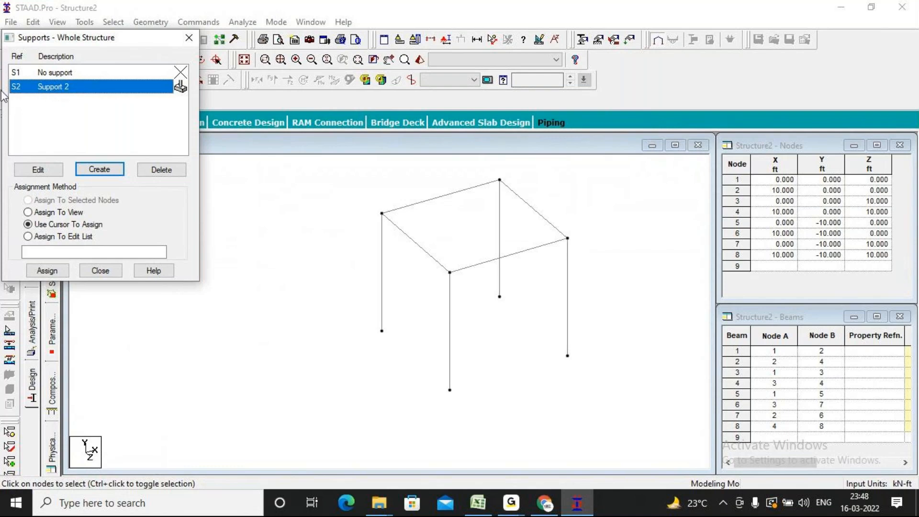
{"action": "left_click", "coordinate": [50, 213]}
{"action": "left_click", "coordinate": [50, 212]}
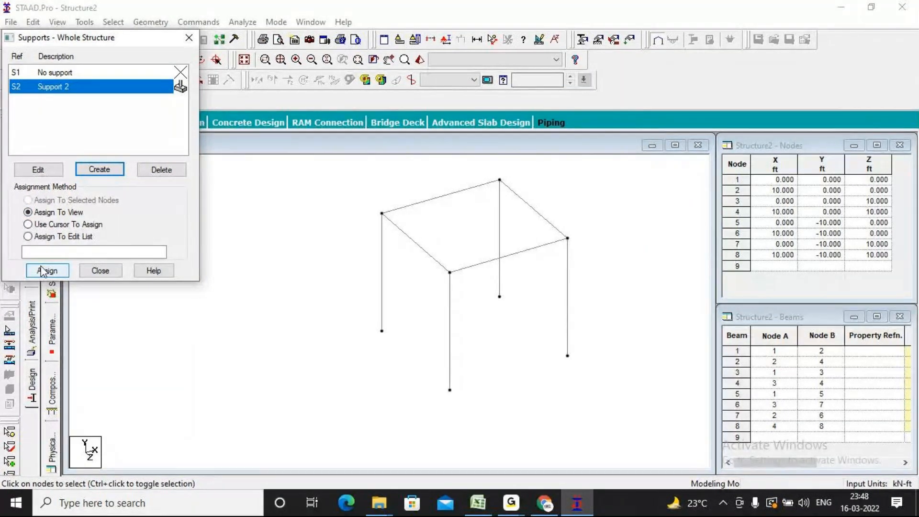
{"action": "left_click", "coordinate": [43, 271]}
Step: Assign the fixed support to the four column base nodes, 5 to 8, using Assign To Selected Nodes
{"action": "left_click", "coordinate": [70, 89]}
{"action": "left_click_drag", "start_coordinate": [72, 47], "coordinate": [153, 26]}
{"action": "left_click", "coordinate": [11, 126]}
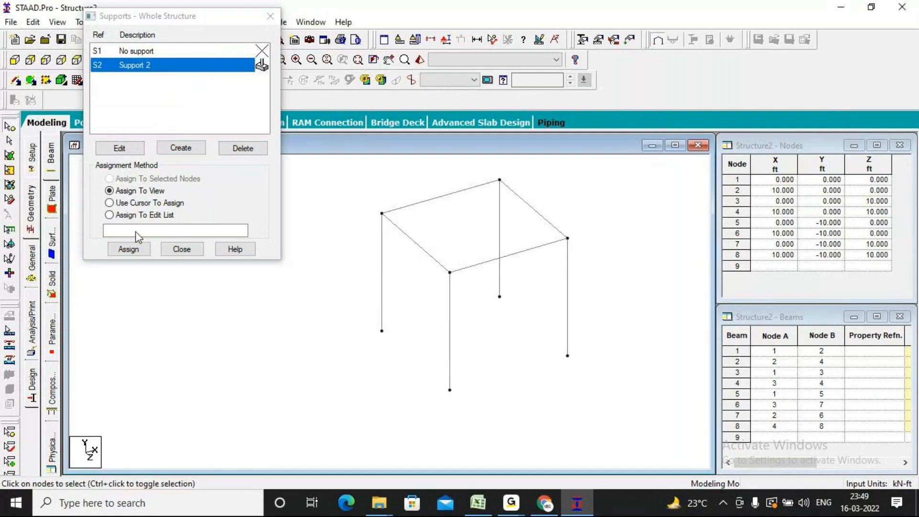
{"action": "left_click", "coordinate": [381, 331]}
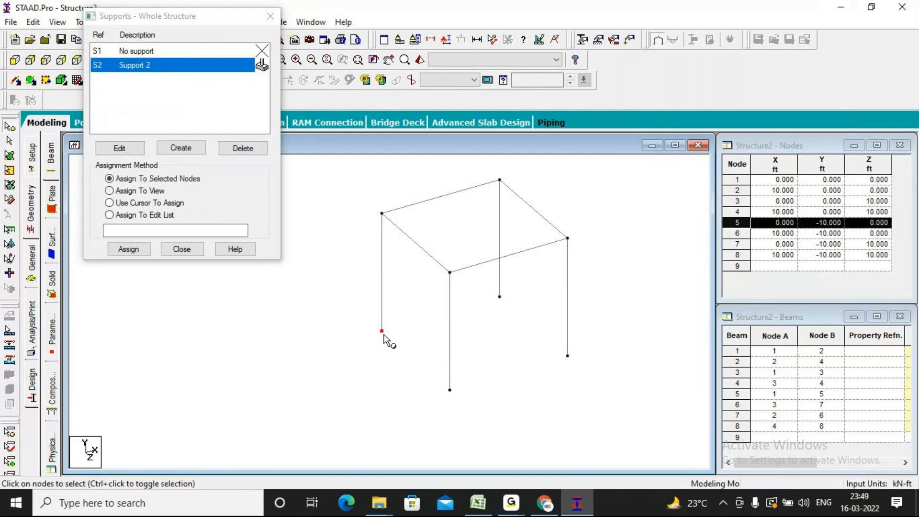
{"action": "left_click", "coordinate": [450, 390], "text": "ctrl"}
{"action": "left_click", "coordinate": [500, 296], "text": "ctrl"}
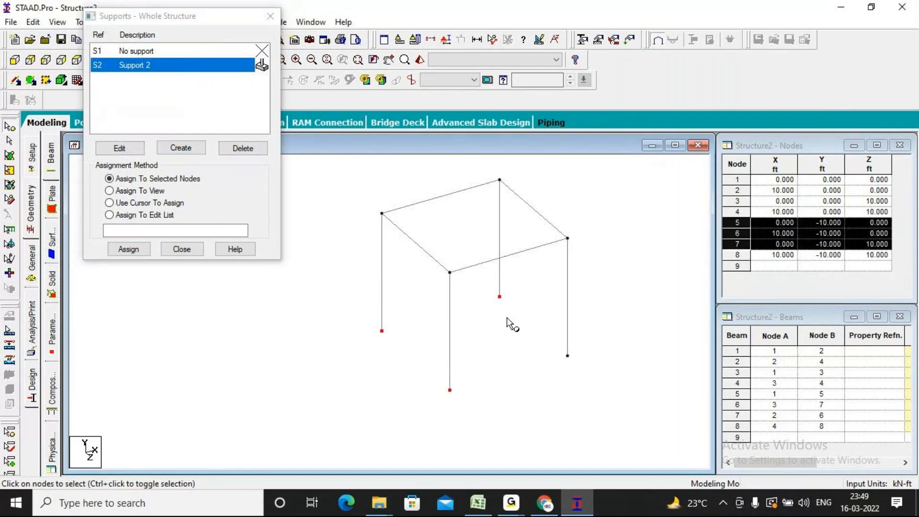
{"action": "left_click", "coordinate": [567, 356], "text": "ctrl"}
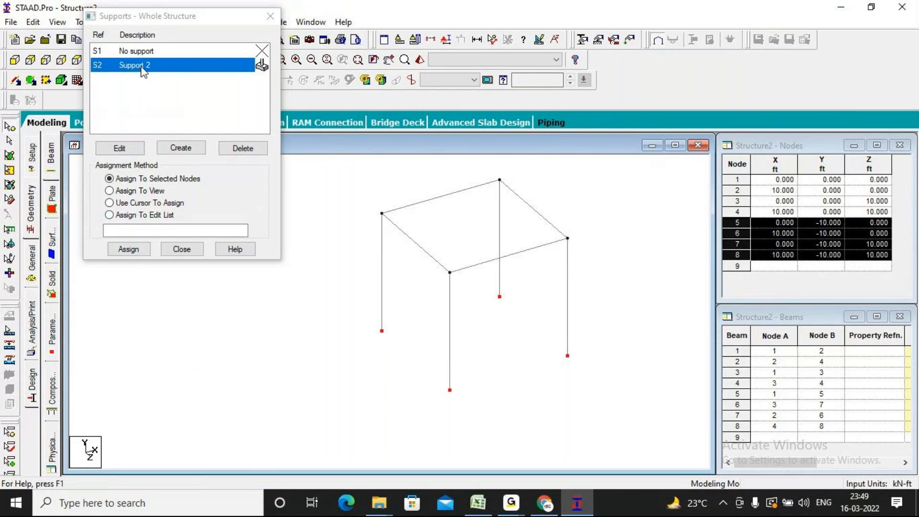
{"action": "left_click", "coordinate": [128, 248]}
{"action": "left_click", "coordinate": [215, 171]}
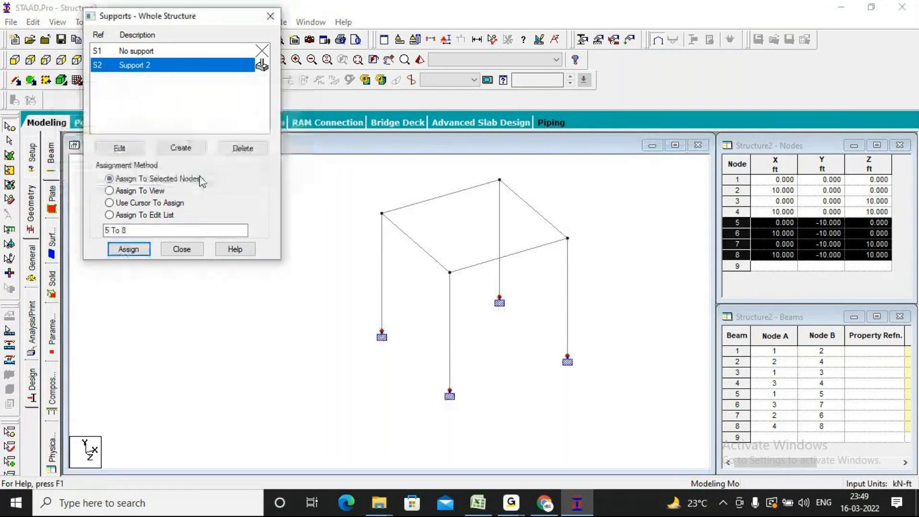
{"action": "left_click", "coordinate": [182, 250]}
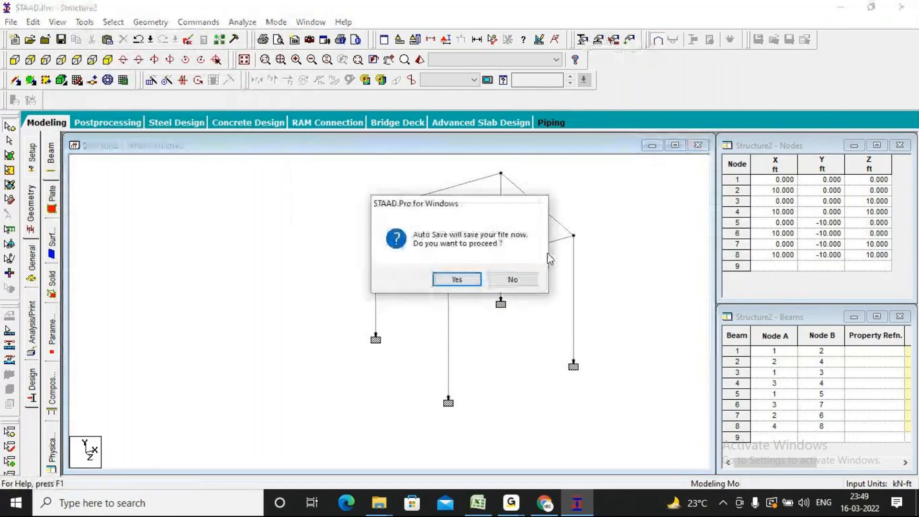
Step: Decline the auto save and look through the circle, rectangle and tee section definitions
{"action": "left_click", "coordinate": [526, 285]}
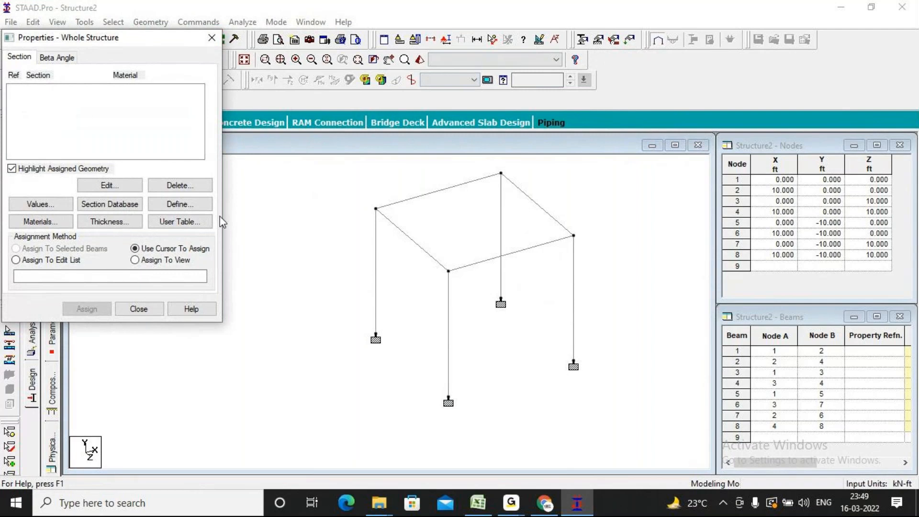
{"action": "left_click", "coordinate": [191, 204]}
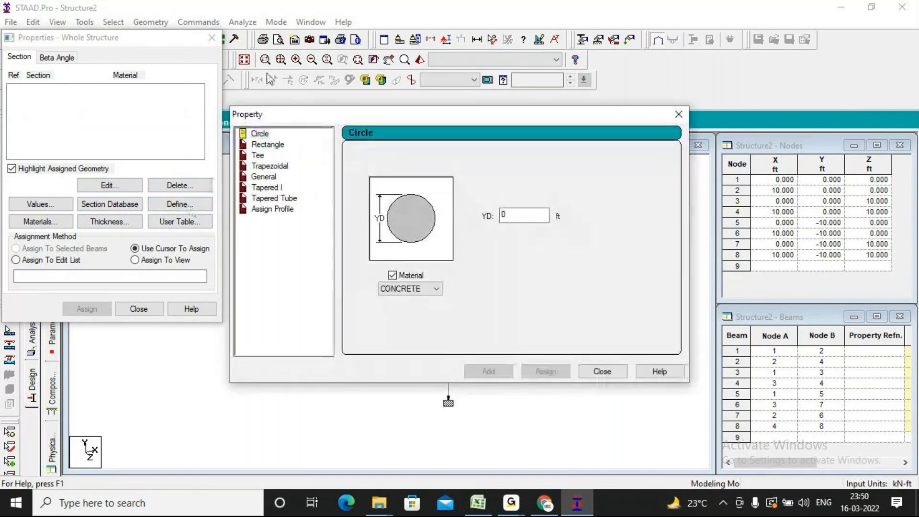
{"action": "left_click", "coordinate": [266, 144]}
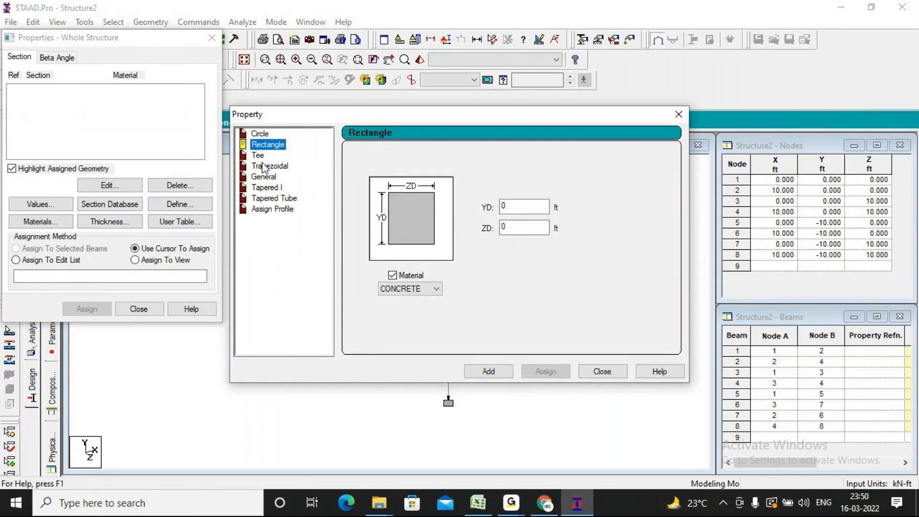
{"action": "left_click", "coordinate": [261, 133]}
{"action": "left_click", "coordinate": [270, 146]}
{"action": "left_click", "coordinate": [273, 154]}
{"action": "left_click", "coordinate": [277, 145]}
{"action": "left_click", "coordinate": [678, 113]}
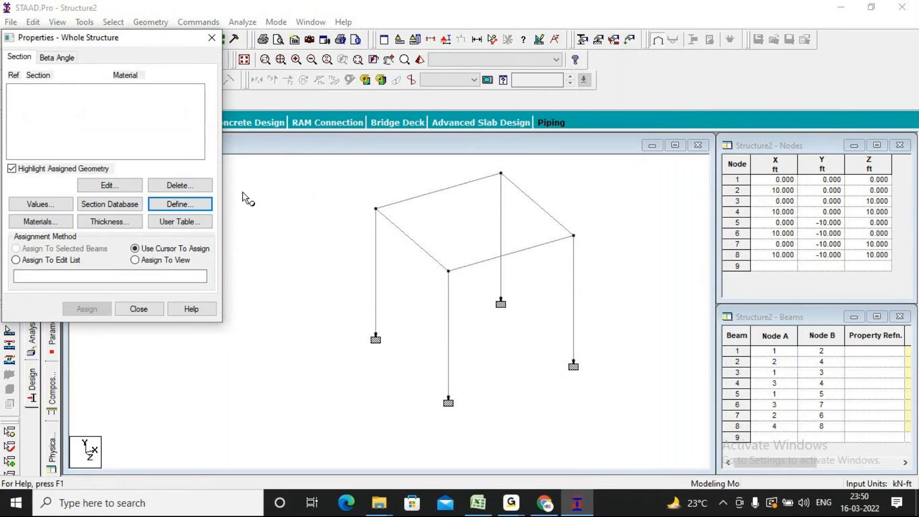
Step: Define a rectangular CONCRETE section with YD 0.3 ft and ZD 0.3 ft and add it to the section properties
{"action": "left_click", "coordinate": [191, 205]}
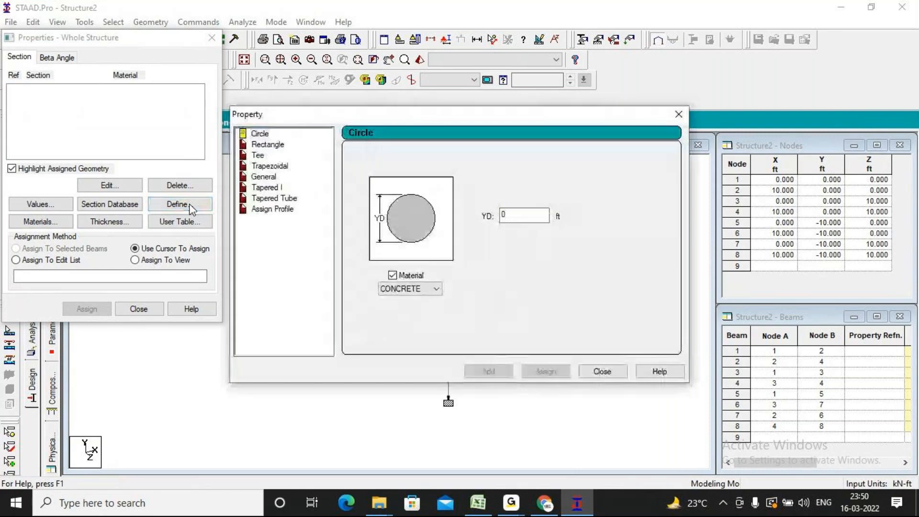
{"action": "left_click", "coordinate": [268, 144]}
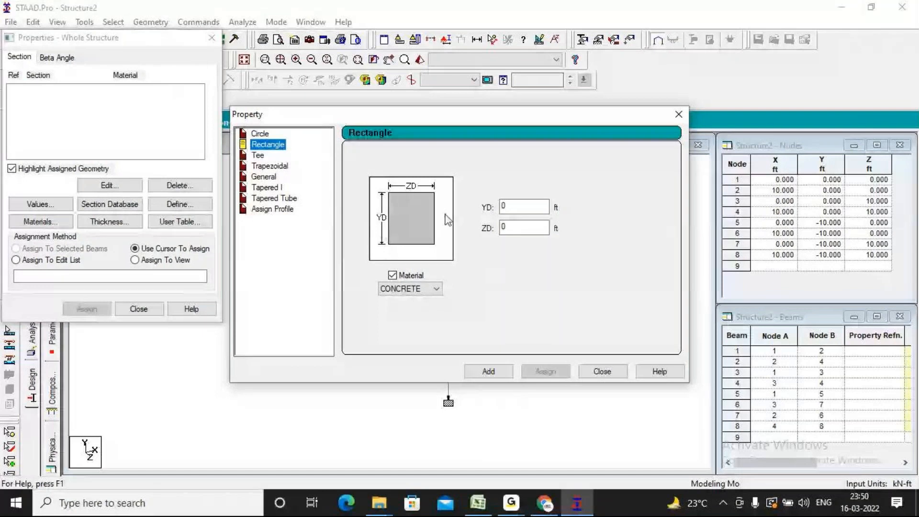
{"action": "double_click", "coordinate": [524, 207]}
{"action": "type", "text": ".3"}
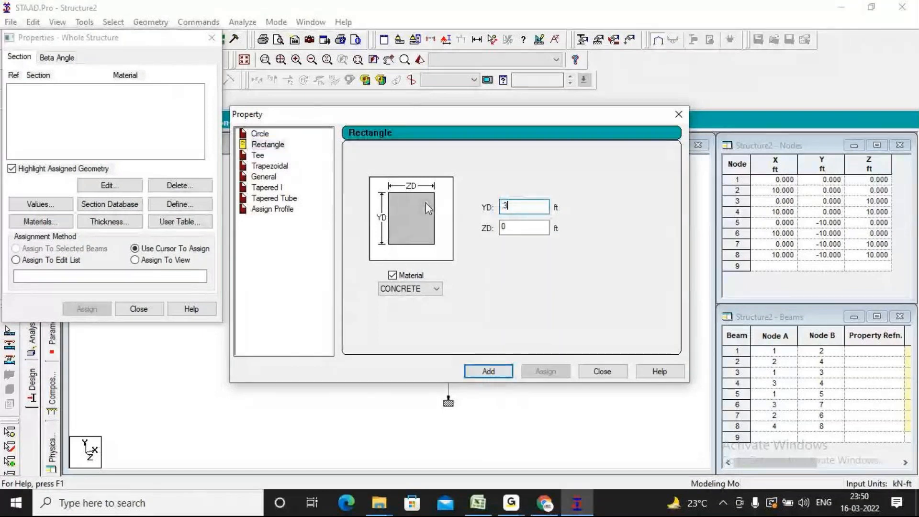
{"action": "key", "text": "Tab"}
{"action": "type", "text": ".3"}
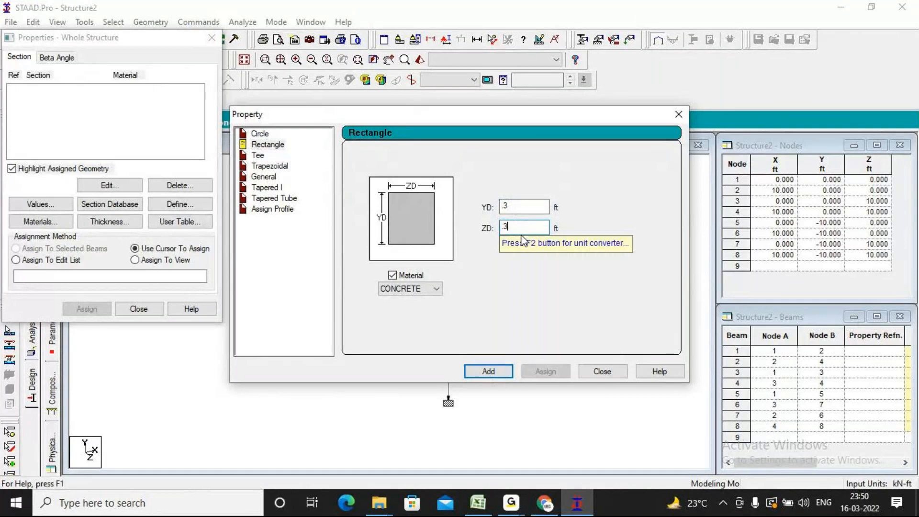
{"action": "left_click", "coordinate": [420, 288]}
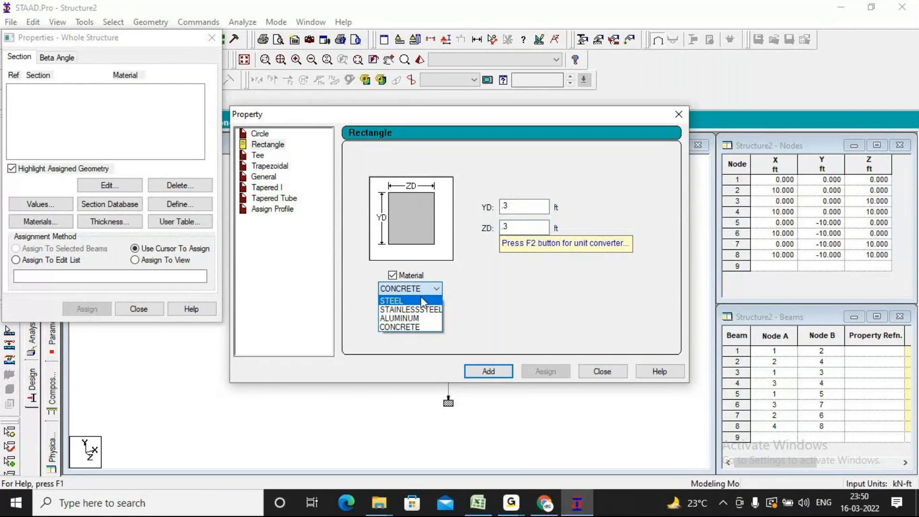
{"action": "left_click", "coordinate": [430, 327]}
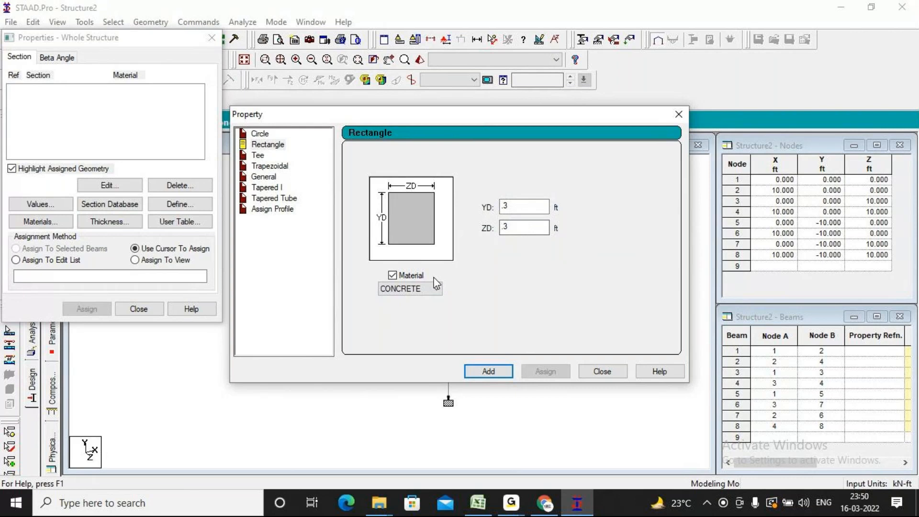
{"action": "left_click", "coordinate": [484, 372]}
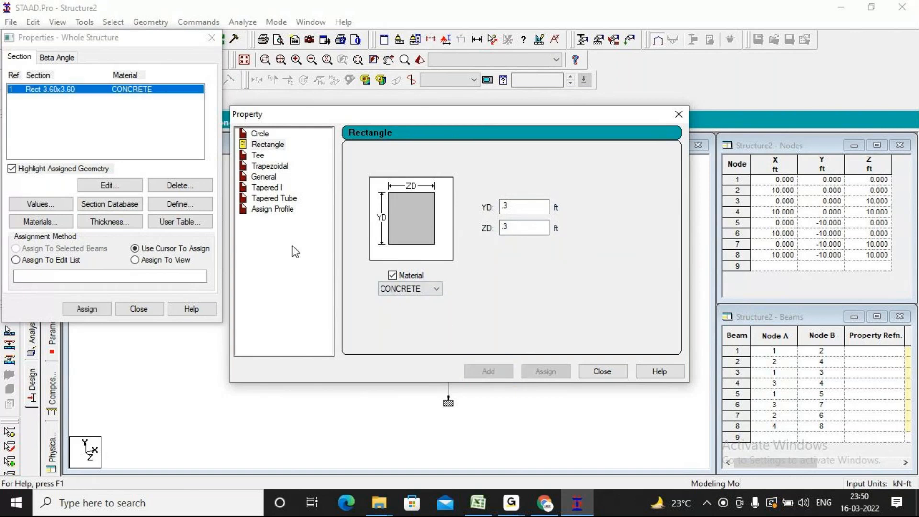
{"action": "left_click", "coordinate": [602, 371]}
Step: Assign the rectangular concrete section to all eight members using Assign To View
{"action": "left_click", "coordinate": [105, 94]}
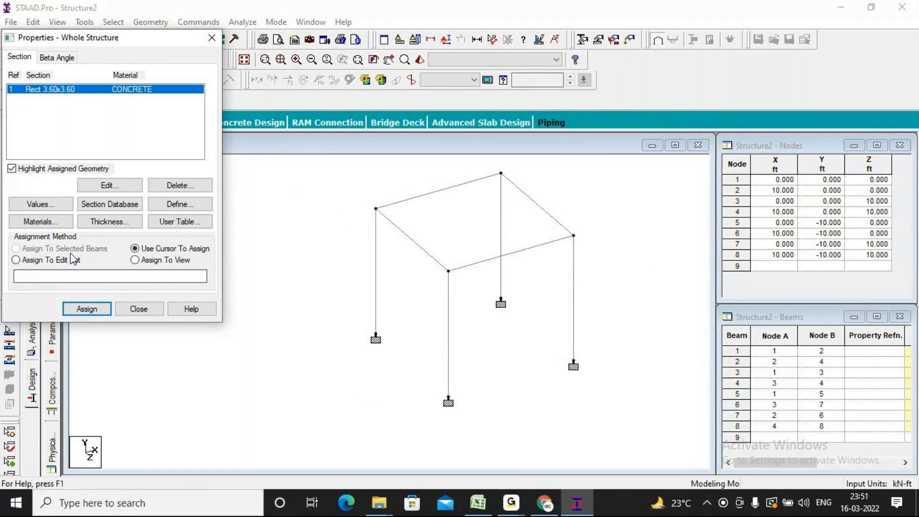
{"action": "left_click", "coordinate": [158, 262]}
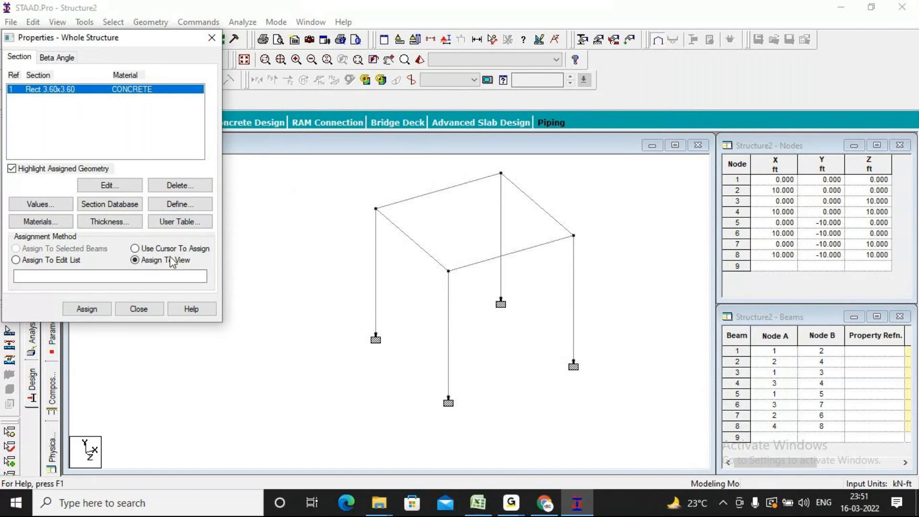
{"action": "left_click", "coordinate": [87, 310]}
{"action": "left_click", "coordinate": [194, 211]}
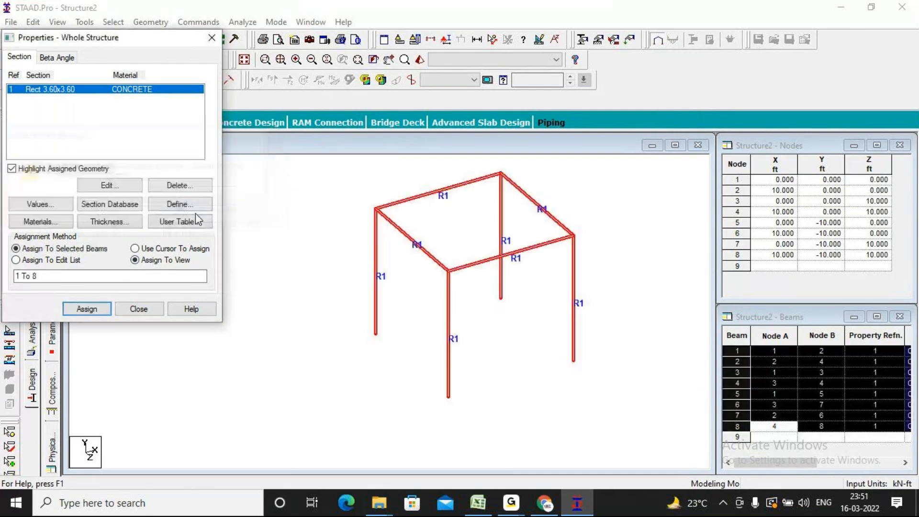
{"action": "left_click", "coordinate": [139, 308]}
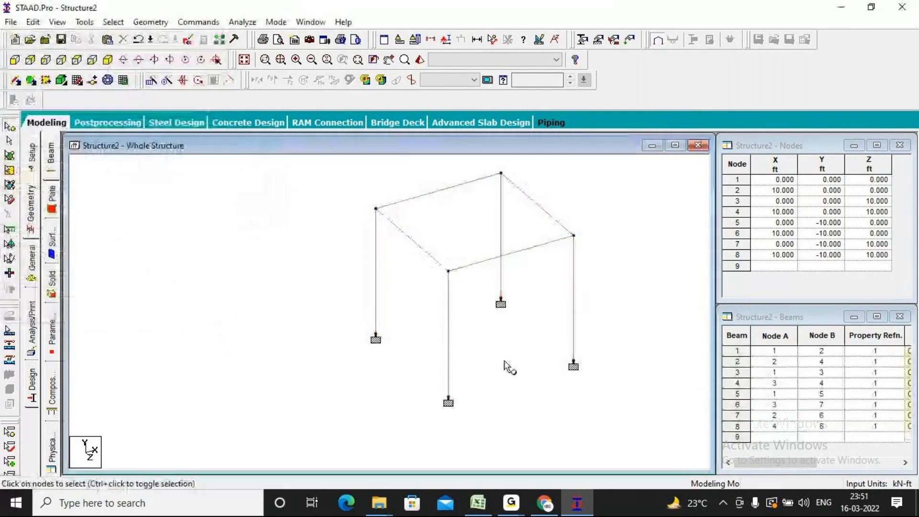
Step: Open the rendered 3D view of the frame with its concrete sections and orbit around it
{"action": "left_click", "coordinate": [421, 60]}
{"action": "left_click_drag", "start_coordinate": [472, 314], "coordinate": [205, 305]}
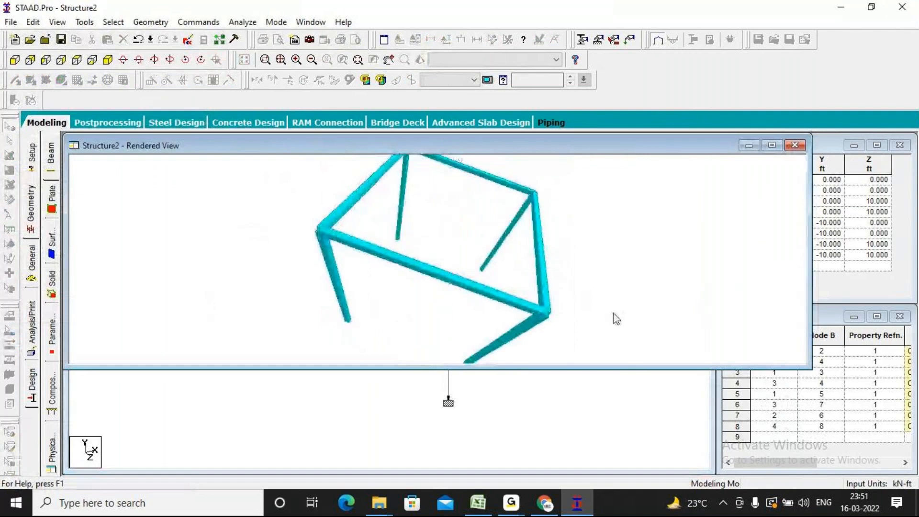
Step: Orbit the rendered view of the concrete frame once more and close it
{"action": "left_click_drag", "start_coordinate": [613, 318], "coordinate": [419, 343]}
{"action": "left_click", "coordinate": [794, 145]}
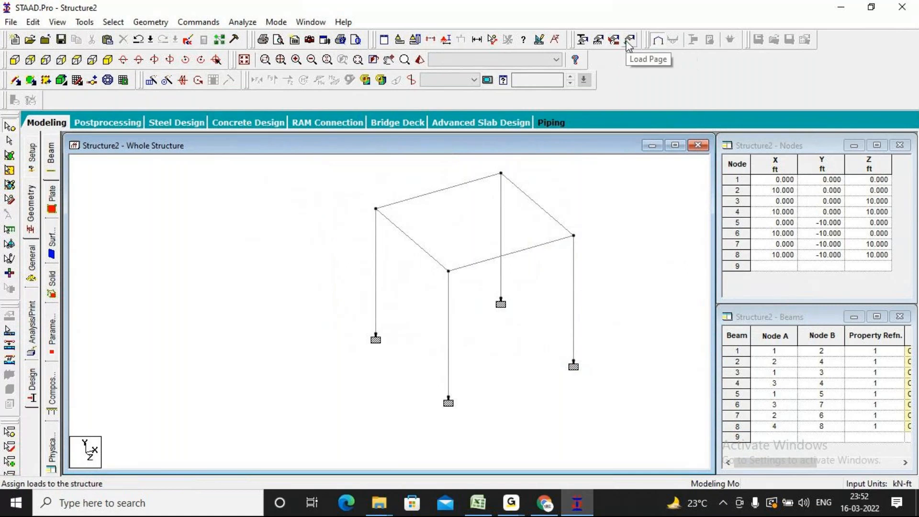
Step: Open the load page and look through the available load definition types
{"action": "middle_click_drag", "start_coordinate": [623, 214], "coordinate": [442, 230]}
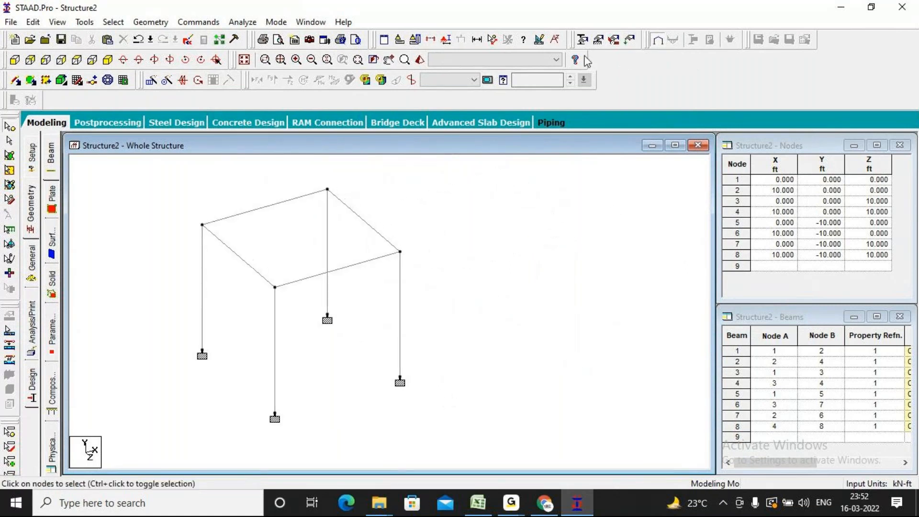
{"action": "left_click", "coordinate": [637, 42]}
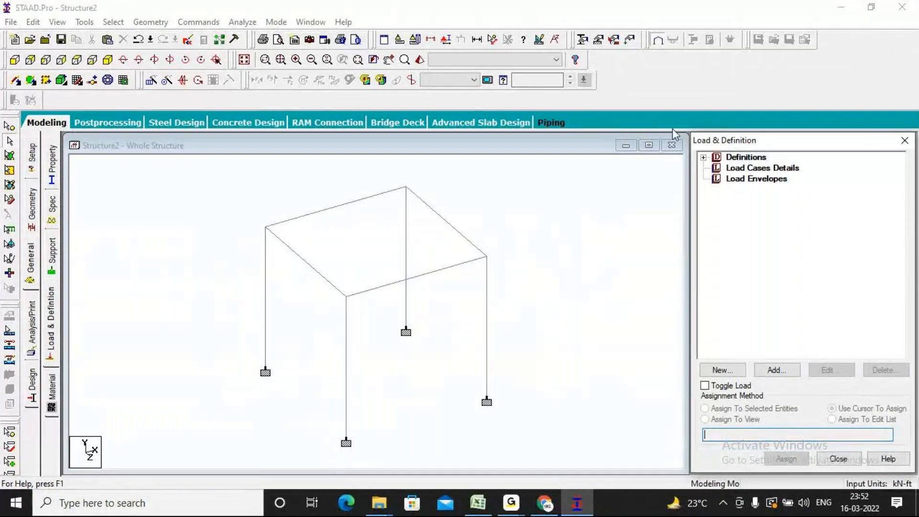
{"action": "left_click", "coordinate": [739, 172]}
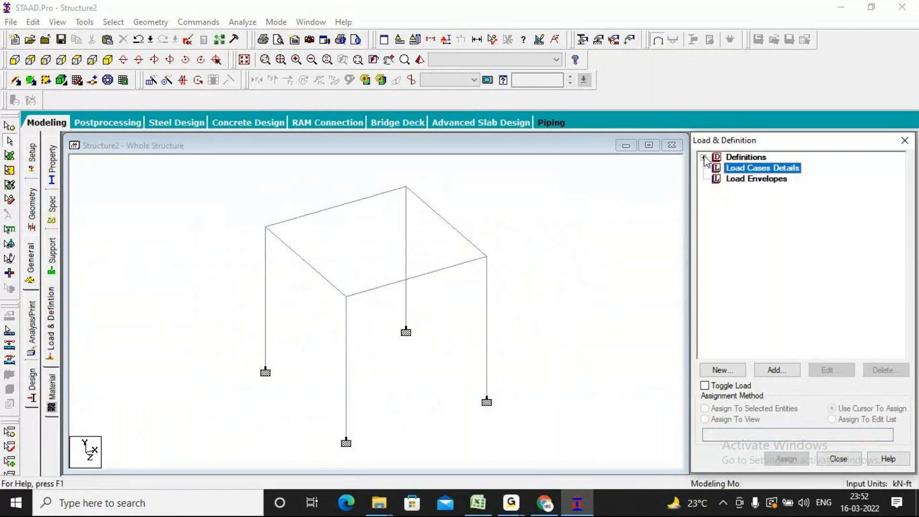
{"action": "left_click", "coordinate": [704, 158]}
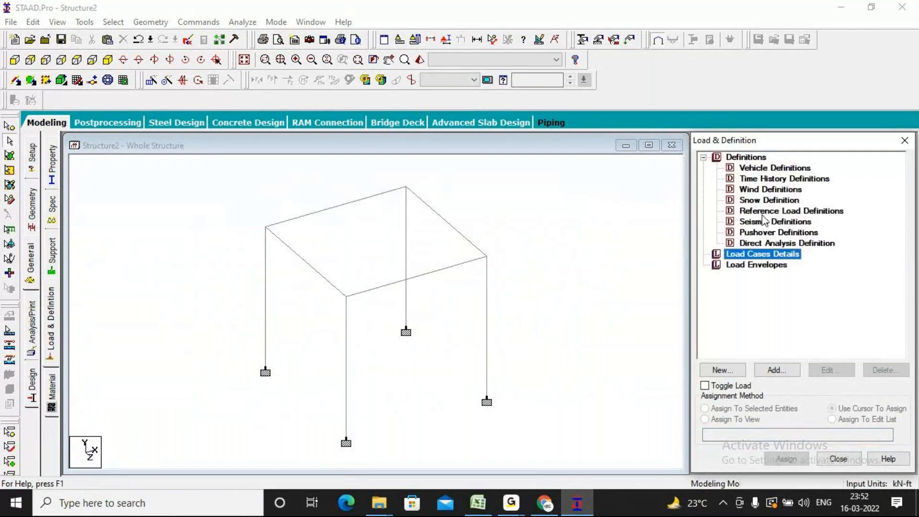
{"action": "left_click", "coordinate": [704, 158]}
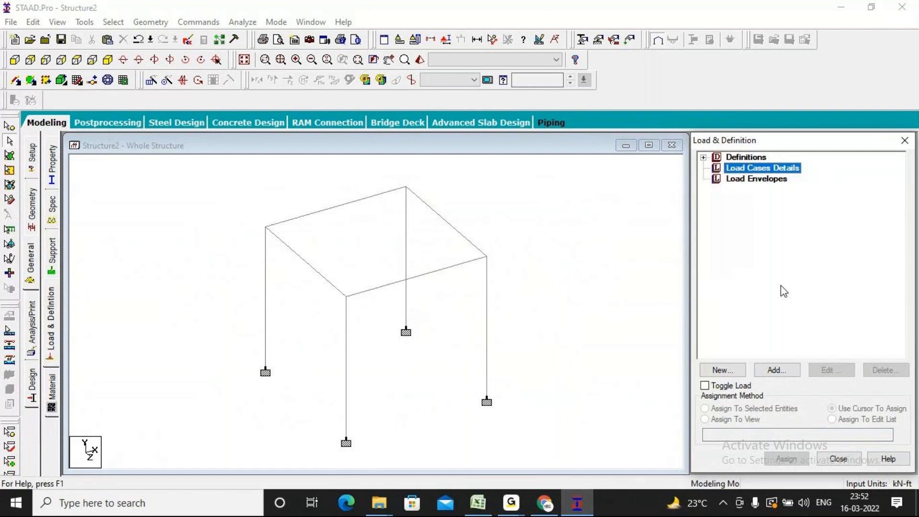
Step: Add a primary load case number 1 with loading type Dead and the title Dl
{"action": "left_click", "coordinate": [771, 371]}
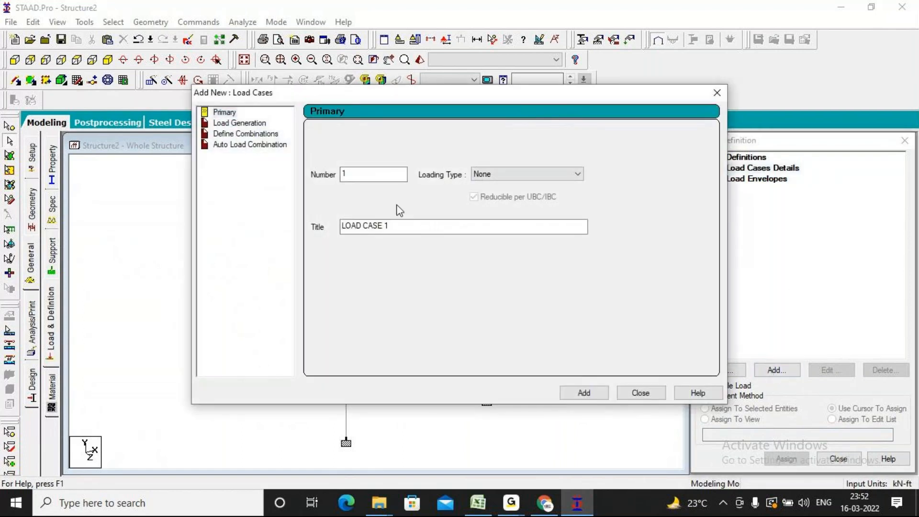
{"action": "left_click", "coordinate": [500, 175]}
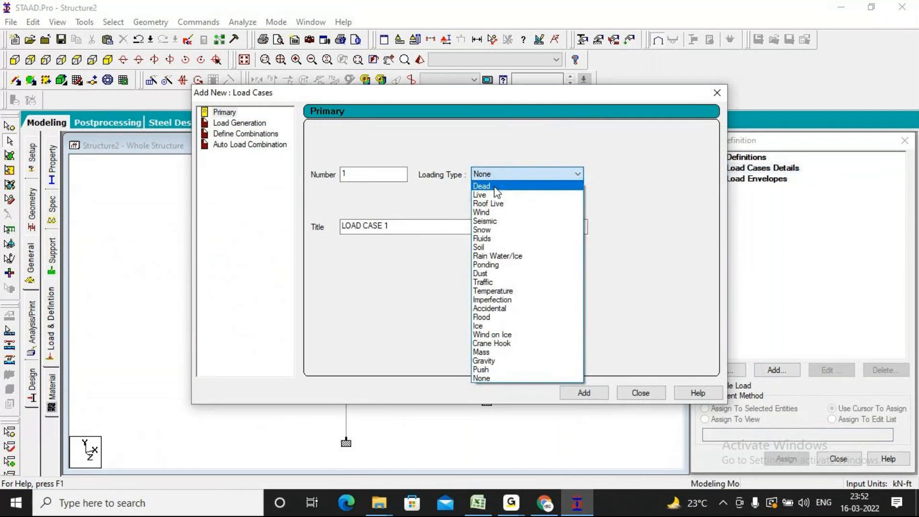
{"action": "left_click", "coordinate": [497, 191]}
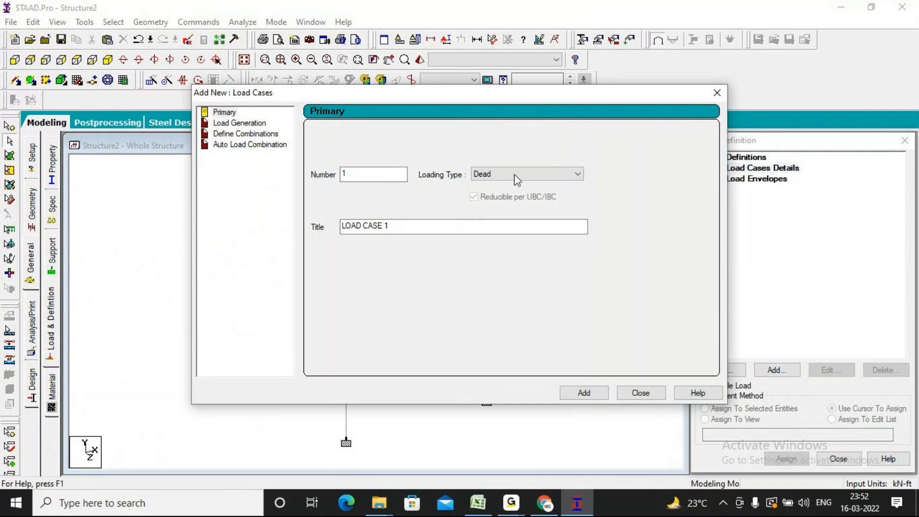
{"action": "left_click", "coordinate": [437, 221]}
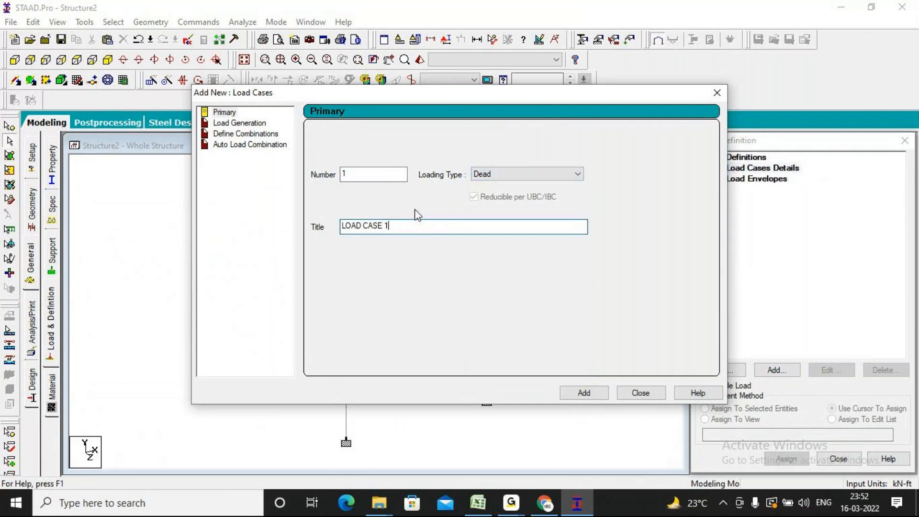
{"action": "left_click_drag", "start_coordinate": [413, 224], "coordinate": [266, 226]}
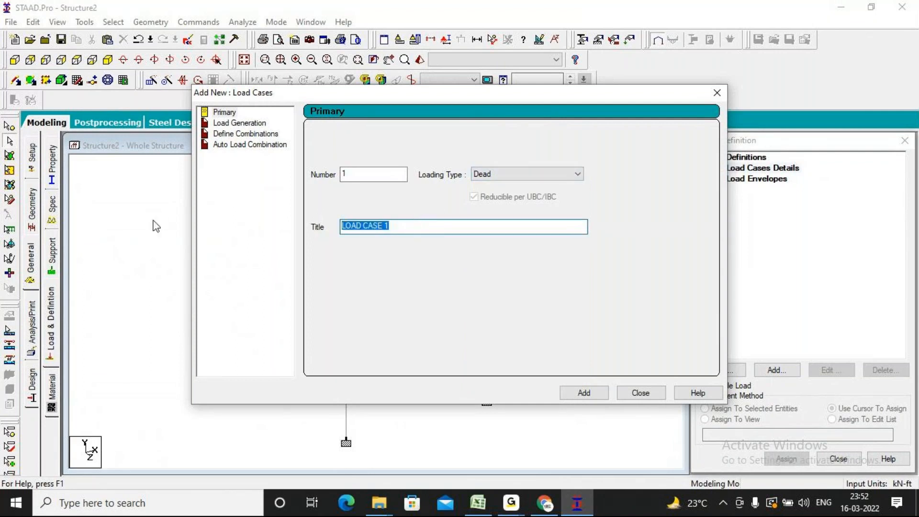
{"action": "type", "text": "Dl"}
{"action": "left_click", "coordinate": [594, 393]}
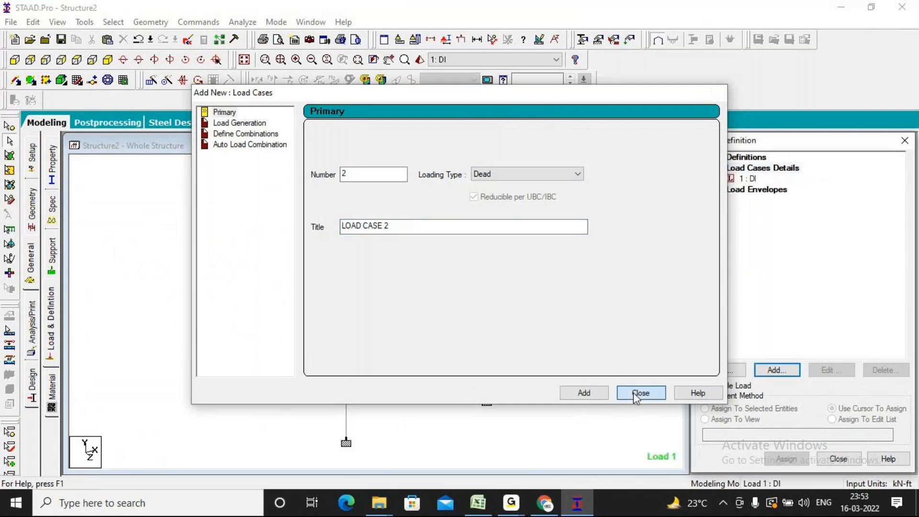
{"action": "left_click", "coordinate": [637, 394]}
Step: Delete load case 1 Dl from the load cases
{"action": "left_click", "coordinate": [747, 179]}
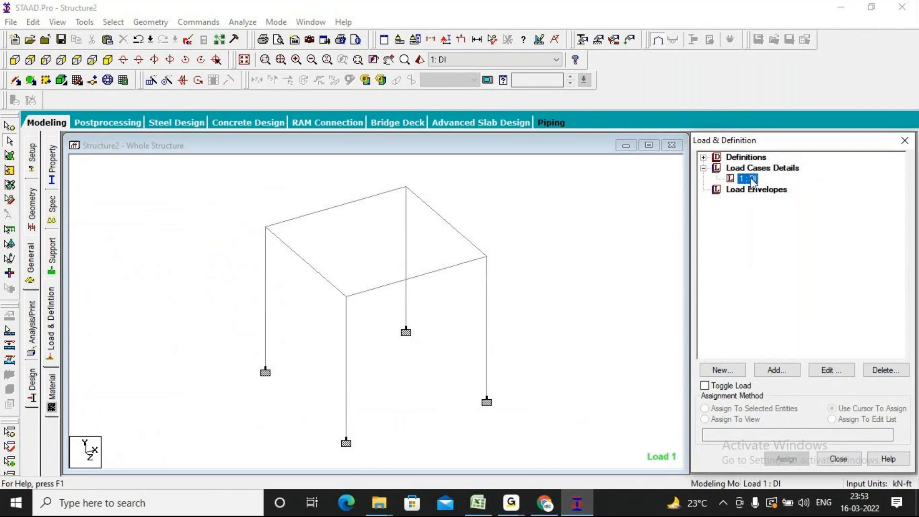
{"action": "left_click", "coordinate": [883, 370]}
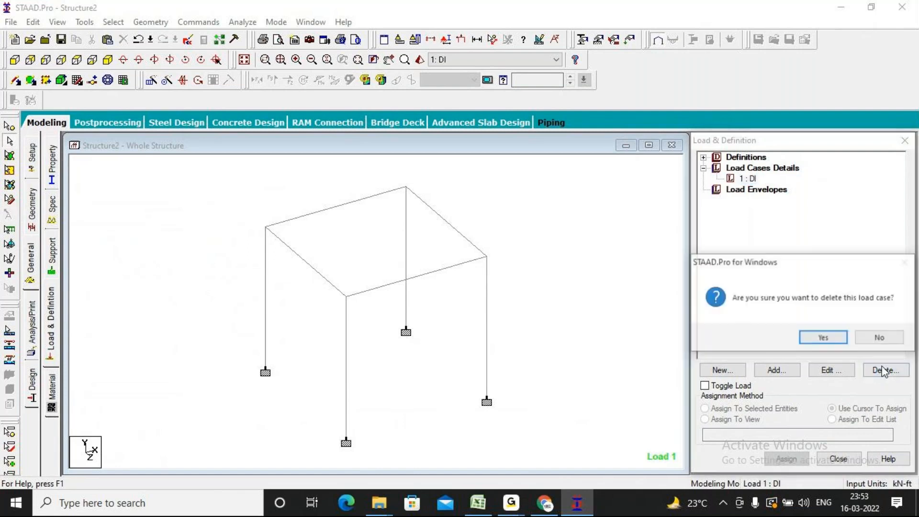
{"action": "left_click", "coordinate": [805, 336]}
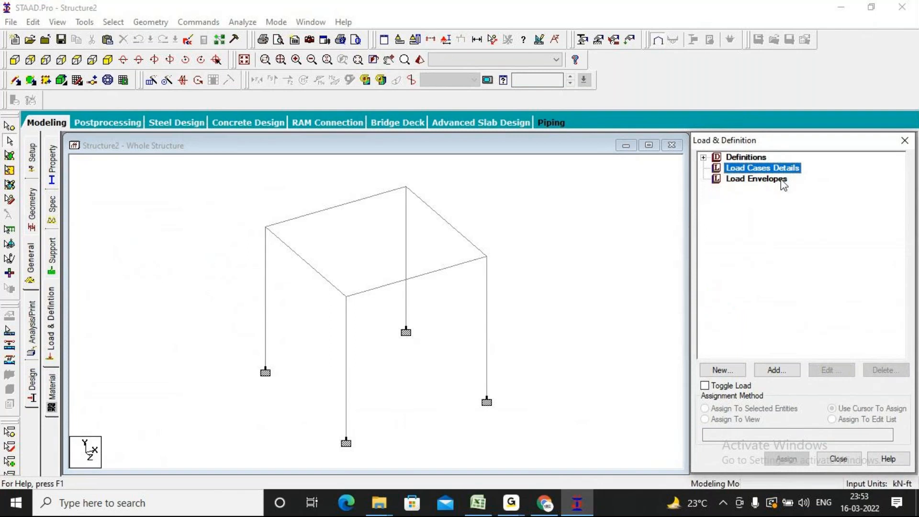
Step: Add primary load case 1 again with loading type Dead and the title Dl
{"action": "left_click", "coordinate": [776, 371]}
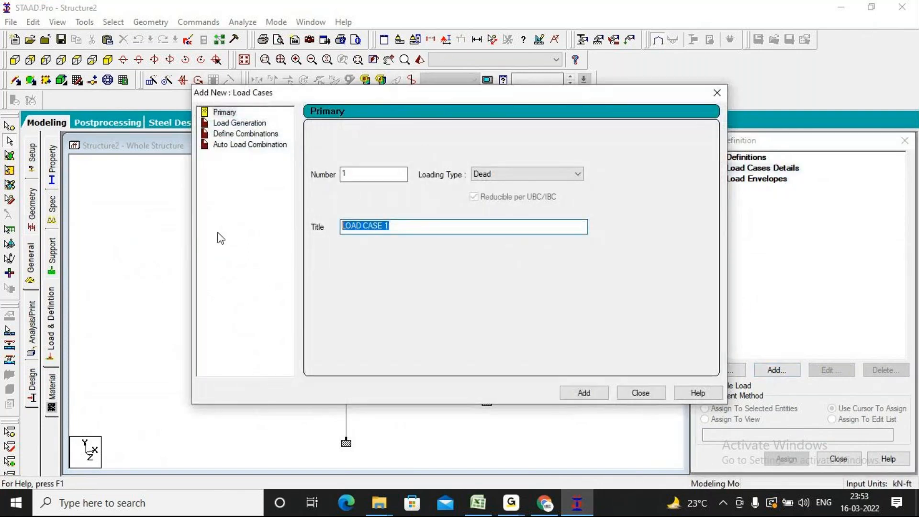
{"action": "type", "text": "Dl"}
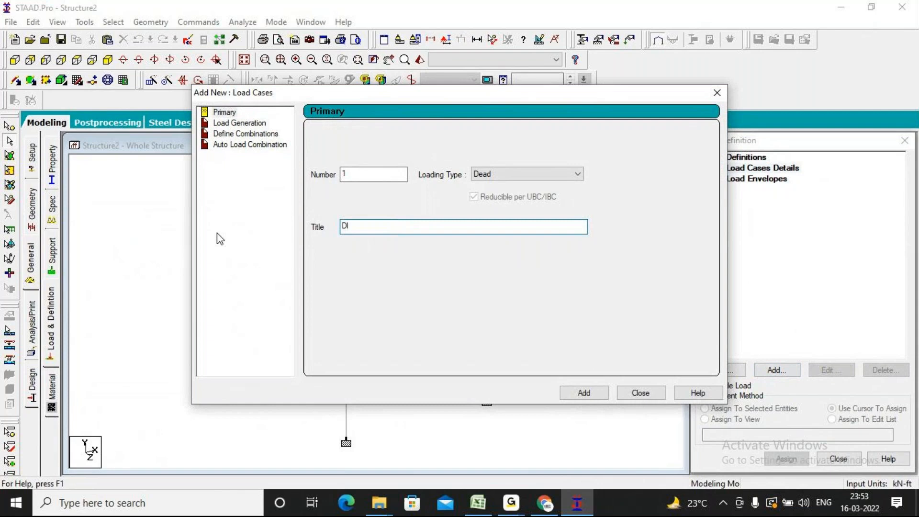
{"action": "left_click", "coordinate": [584, 392]}
{"action": "left_click", "coordinate": [640, 392]}
Step: Add a selfweight load in the Y direction with factor -1 to the Dl load case
{"action": "left_click", "coordinate": [744, 179]}
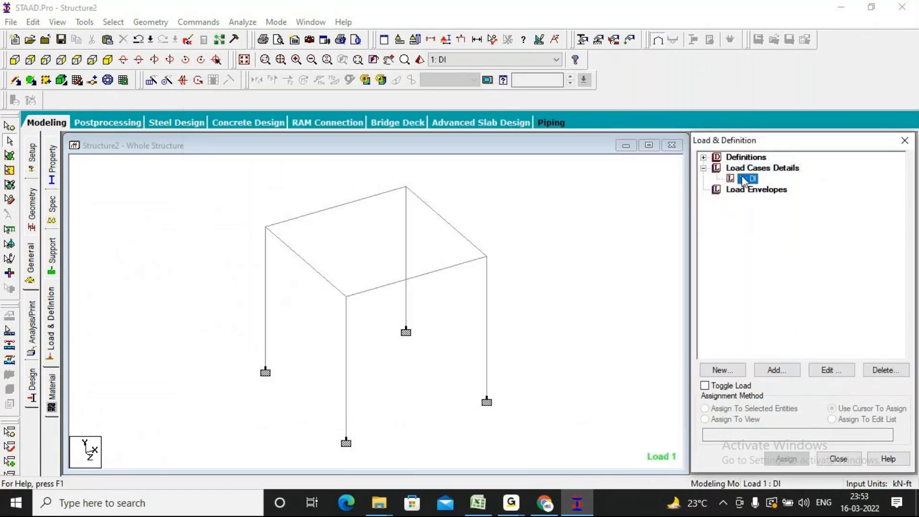
{"action": "left_click", "coordinate": [778, 371]}
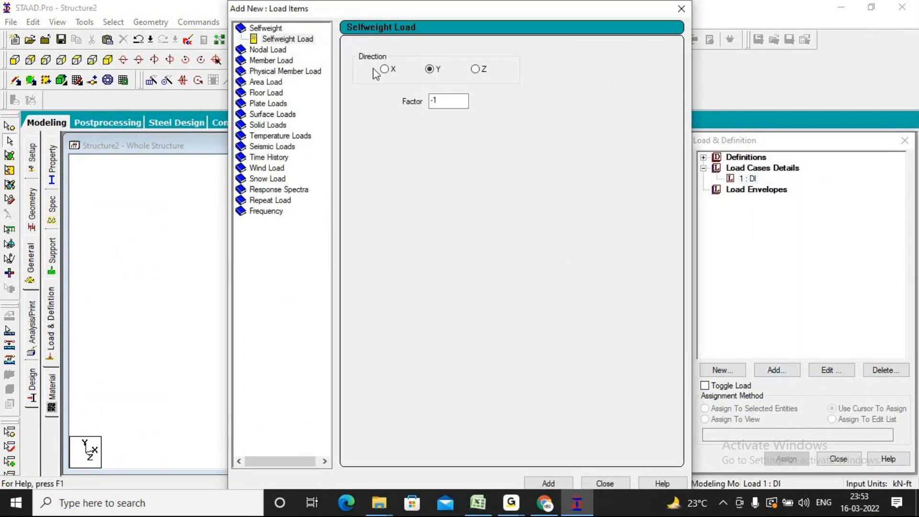
{"action": "left_click_drag", "start_coordinate": [365, 10], "coordinate": [511, 31]}
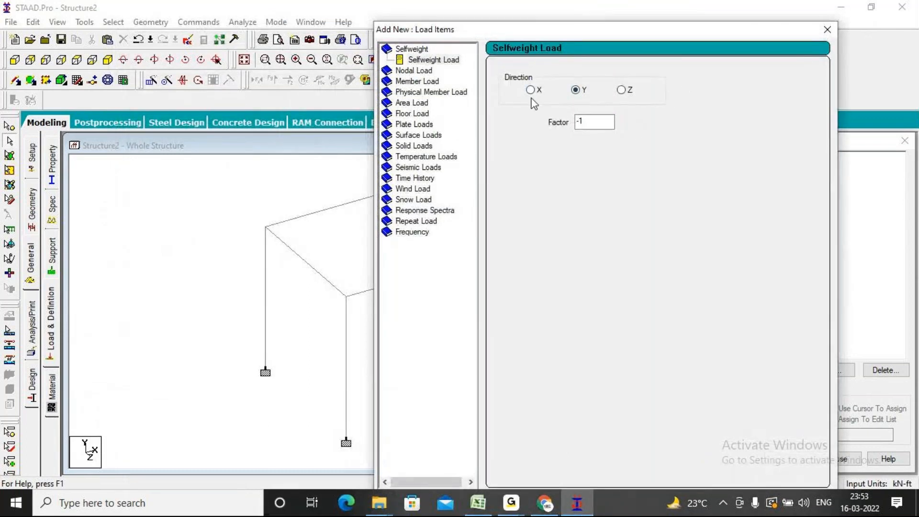
{"action": "left_click_drag", "start_coordinate": [630, 29], "coordinate": [629, 7]}
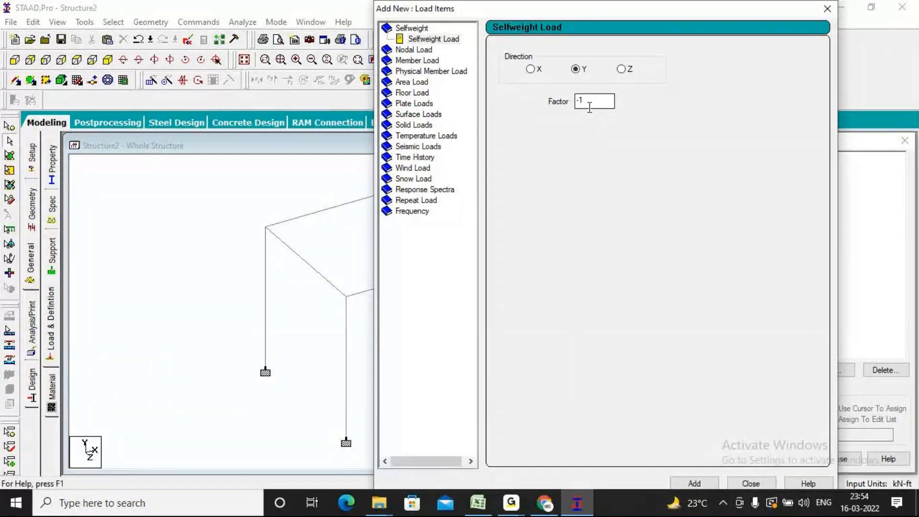
{"action": "left_click_drag", "start_coordinate": [593, 102], "coordinate": [536, 108]}
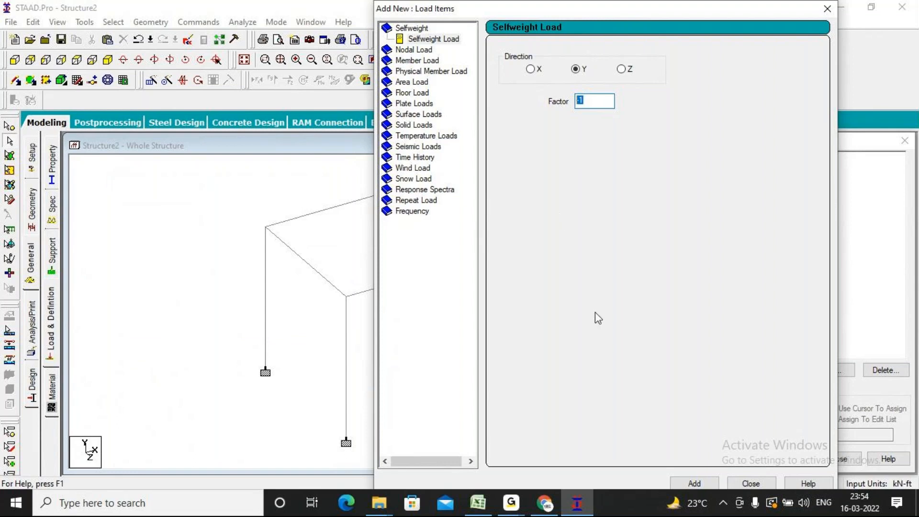
{"action": "left_click", "coordinate": [705, 481]}
{"action": "left_click", "coordinate": [740, 482]}
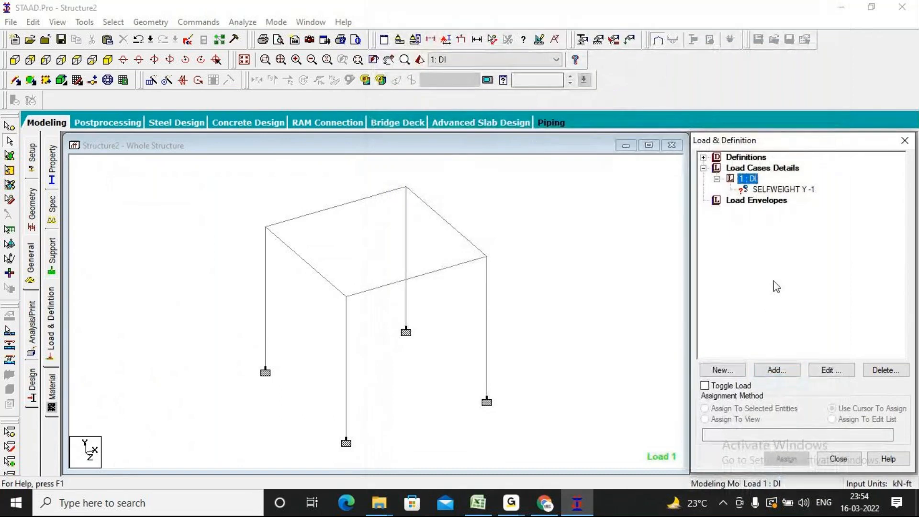
Step: Assign the SELFWEIGHT Y -1 load to all members using Assign To View, declining the auto save
{"action": "left_click", "coordinate": [795, 192]}
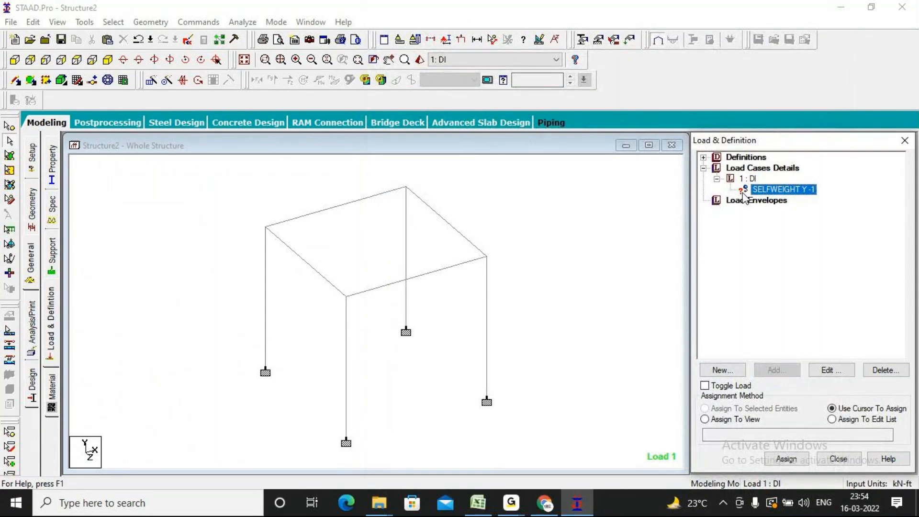
{"action": "left_click", "coordinate": [705, 419]}
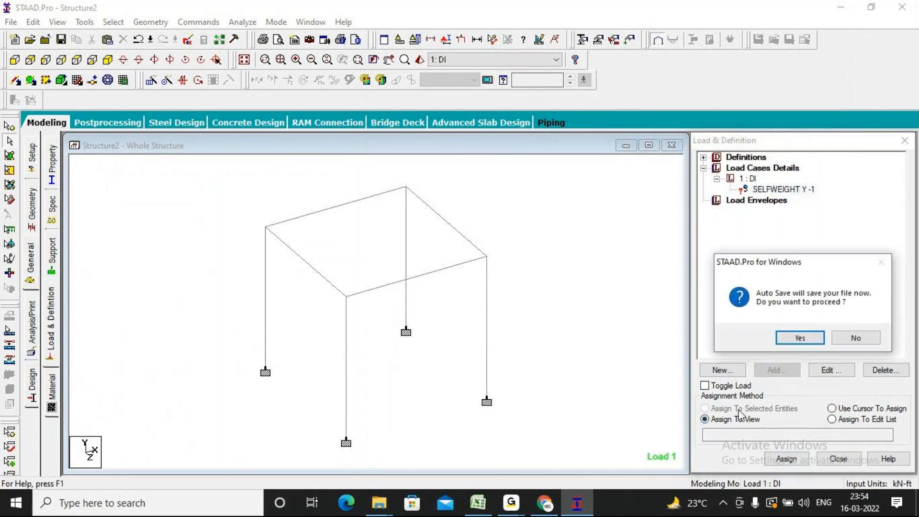
{"action": "left_click", "coordinate": [843, 344]}
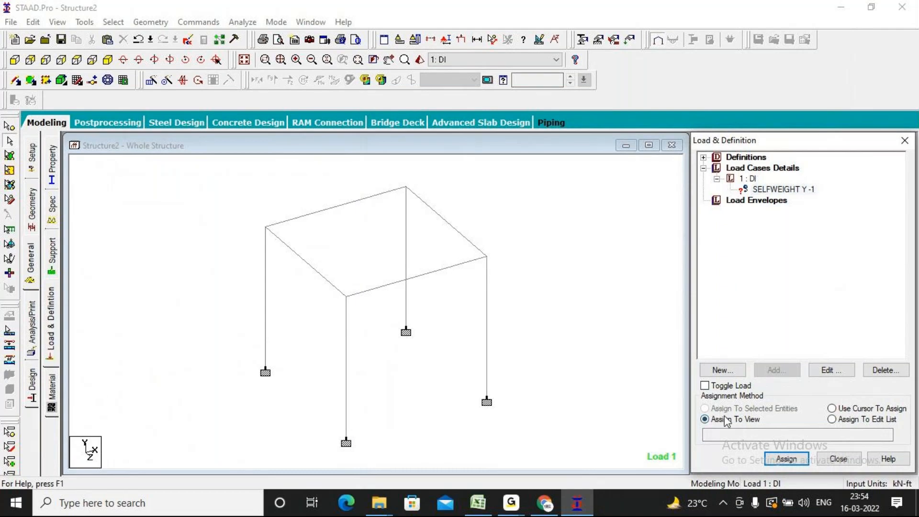
{"action": "left_click", "coordinate": [776, 459]}
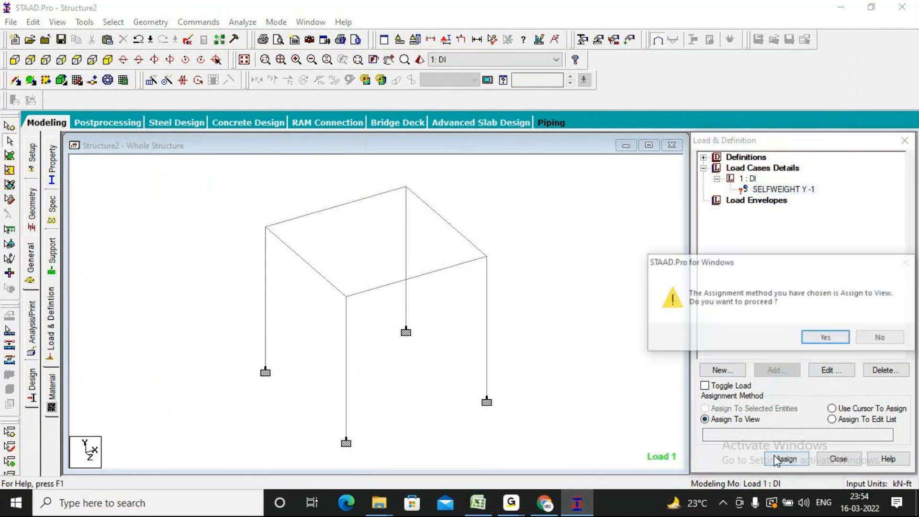
{"action": "left_click", "coordinate": [825, 337]}
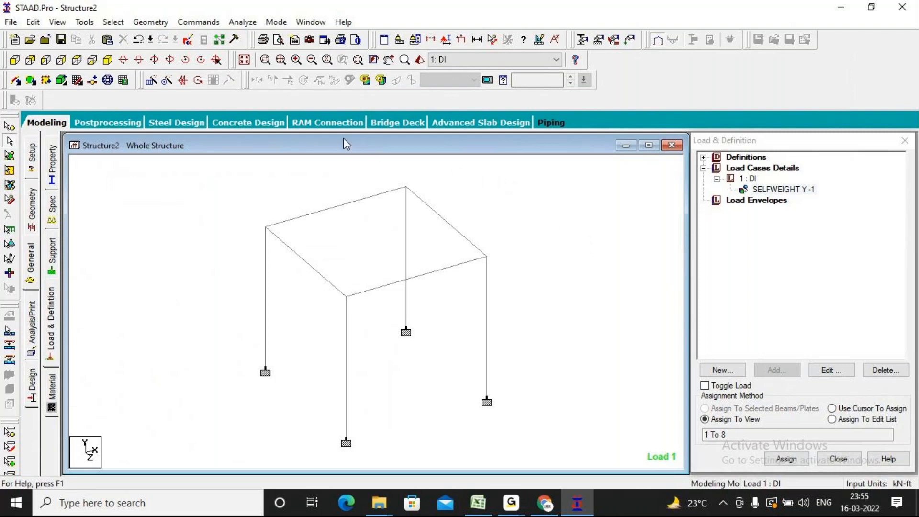
Step: Add a Perform Analysis command with the print option All
{"action": "left_click", "coordinate": [209, 24]}
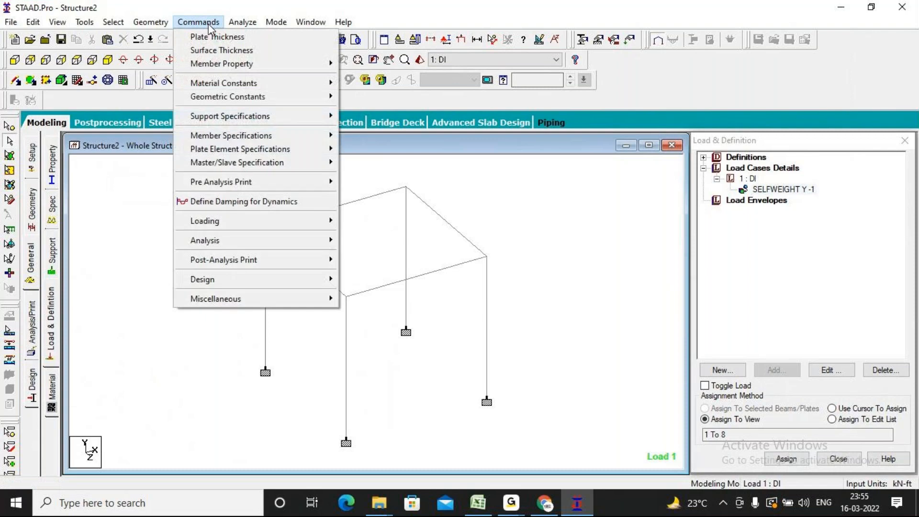
{"action": "mouse_move", "coordinate": [287, 240]}
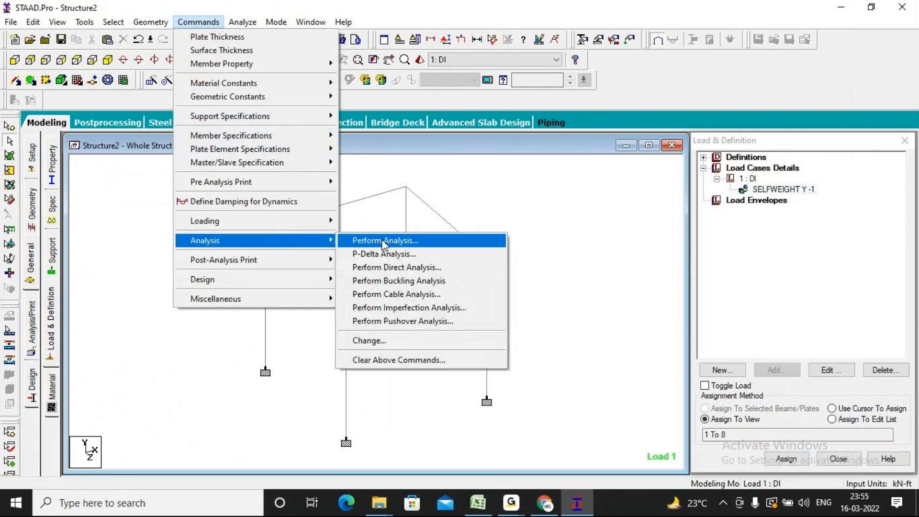
{"action": "left_click", "coordinate": [383, 241]}
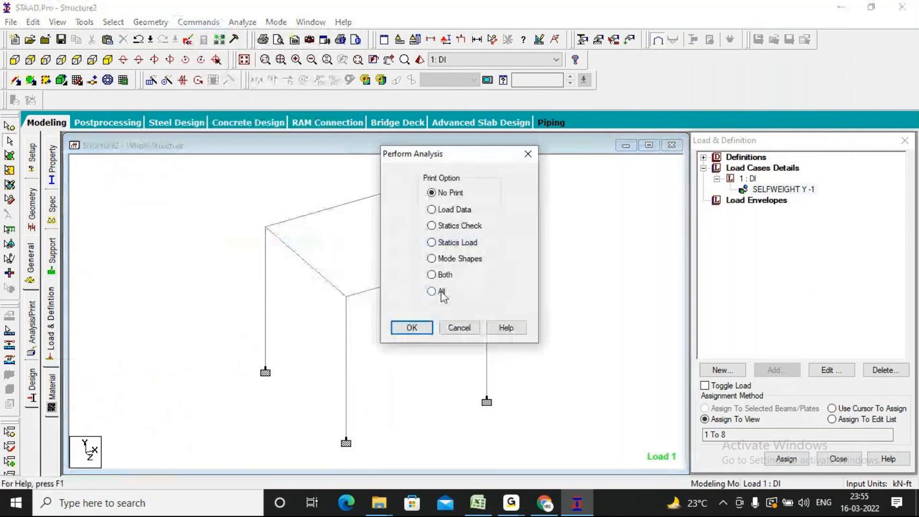
{"action": "left_click", "coordinate": [432, 292]}
{"action": "left_click", "coordinate": [412, 328]}
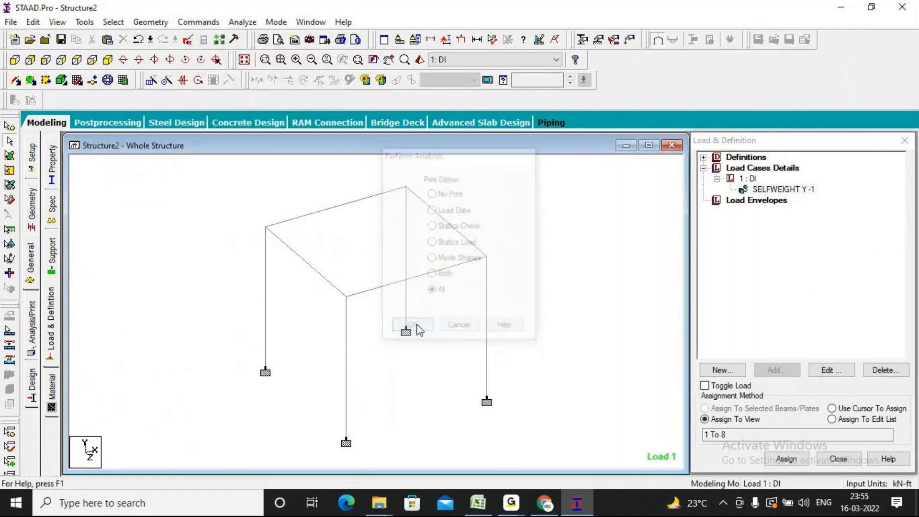
Step: Run the analysis, saving the modified structure, and continue to Post Processing Mode
{"action": "left_click", "coordinate": [242, 22]}
{"action": "left_click", "coordinate": [260, 38]}
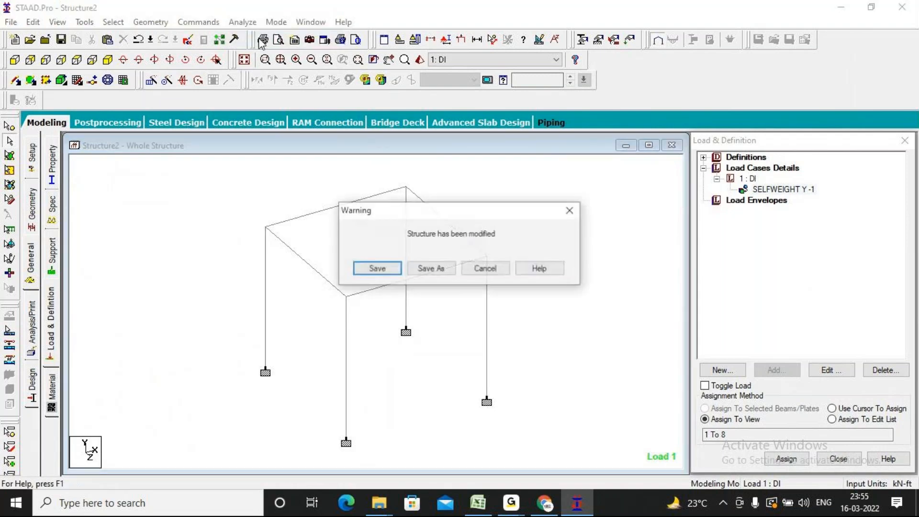
{"action": "left_click", "coordinate": [376, 269]}
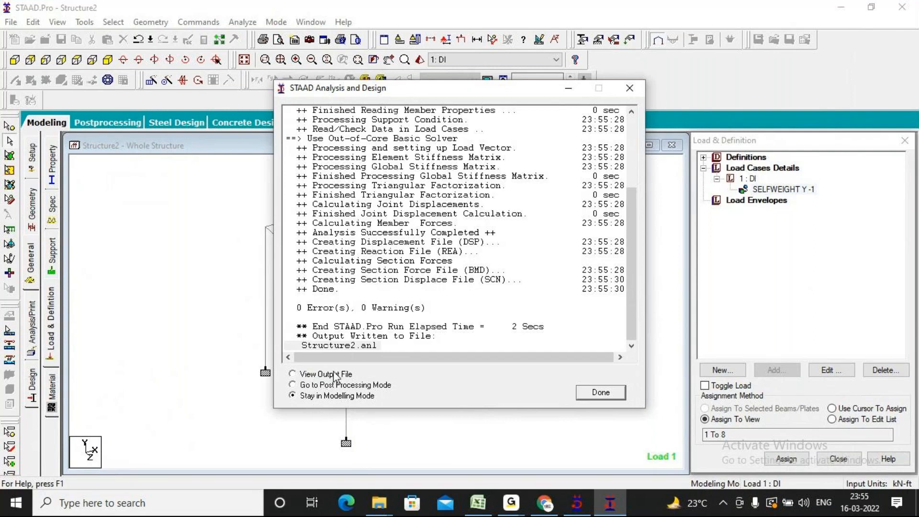
{"action": "left_click", "coordinate": [313, 385]}
{"action": "left_click", "coordinate": [603, 392]}
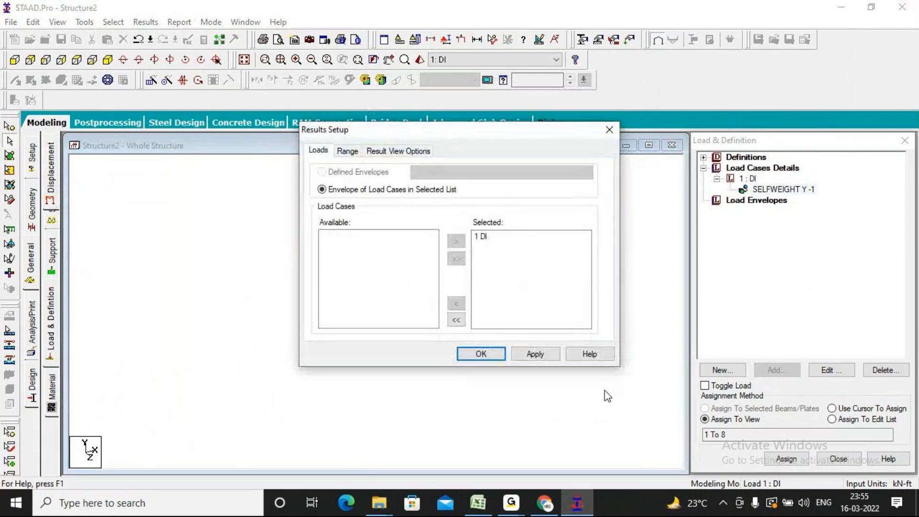
Step: Load the post-processing results for the Dl load case and animate the structure's deflection
{"action": "left_click", "coordinate": [479, 354]}
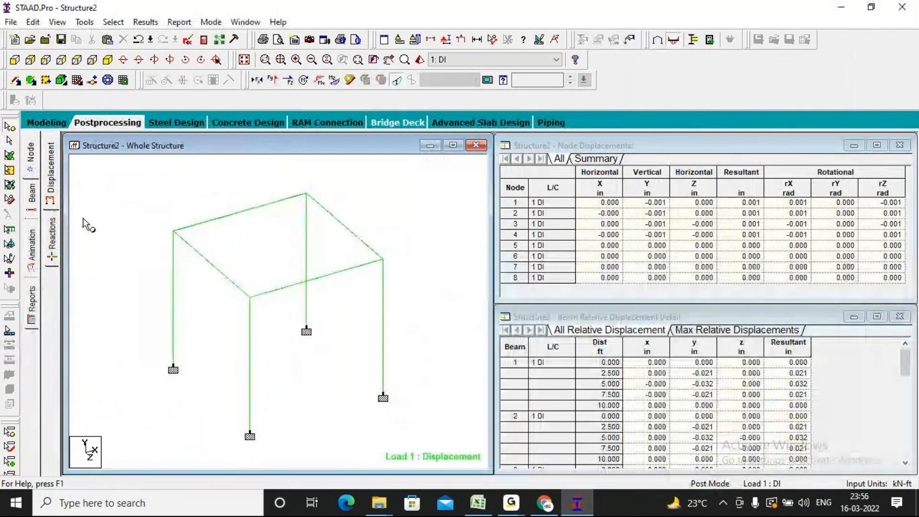
{"action": "left_click", "coordinate": [33, 249]}
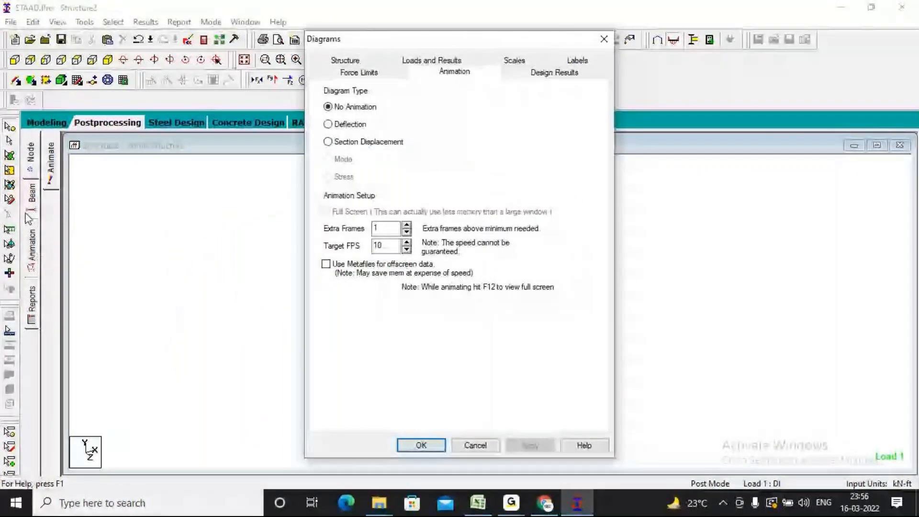
{"action": "left_click", "coordinate": [341, 125]}
{"action": "left_click", "coordinate": [529, 445]}
{"action": "left_click", "coordinate": [421, 445]}
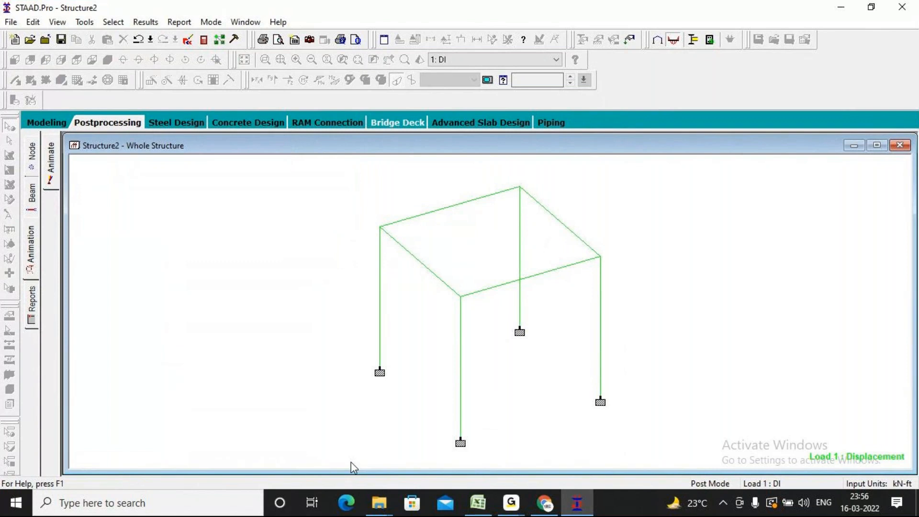
Step: Return to the model geometry and delete all the column base supports, agreeing to delete the result files
{"action": "left_click", "coordinate": [48, 123]}
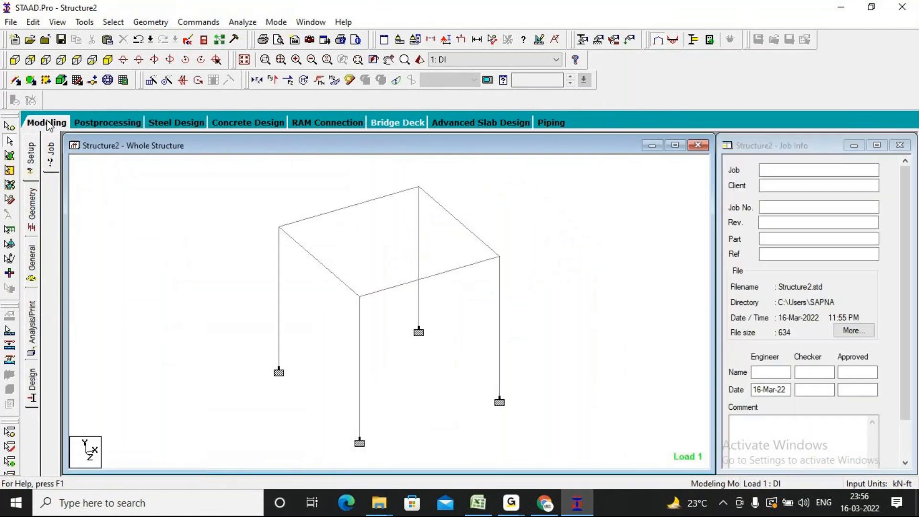
{"action": "left_click", "coordinate": [33, 211]}
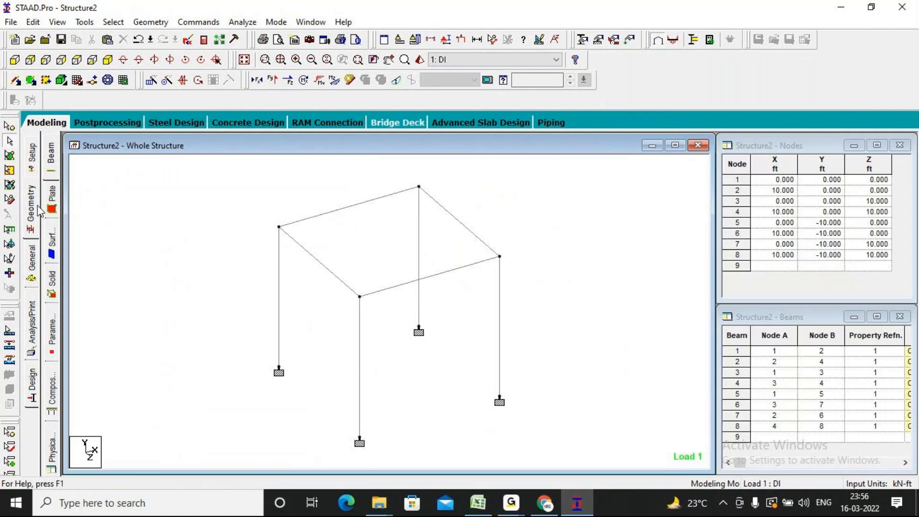
{"action": "left_click", "coordinate": [281, 370]}
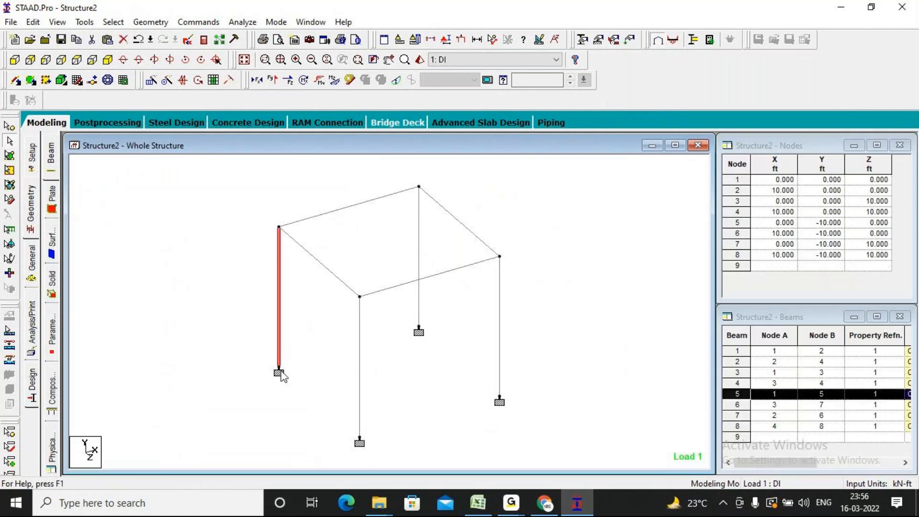
{"action": "left_click", "coordinate": [9, 244]}
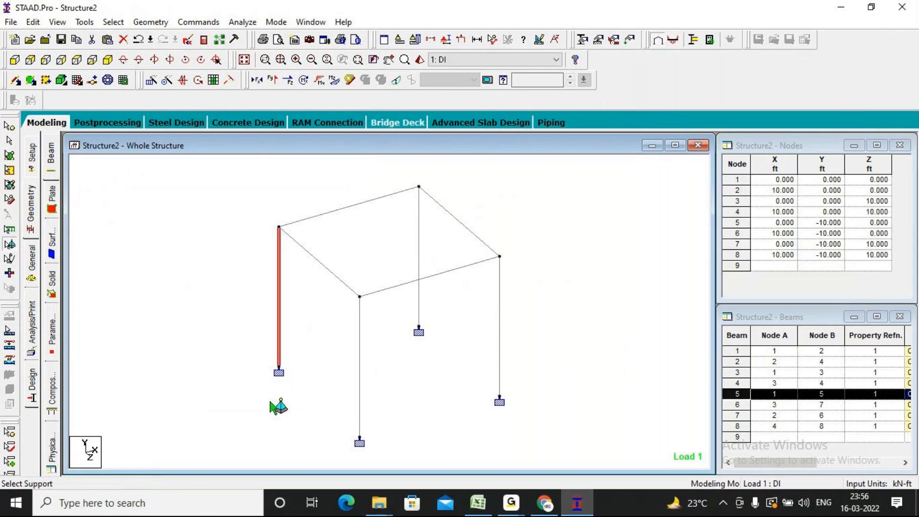
{"action": "left_click", "coordinate": [269, 404]}
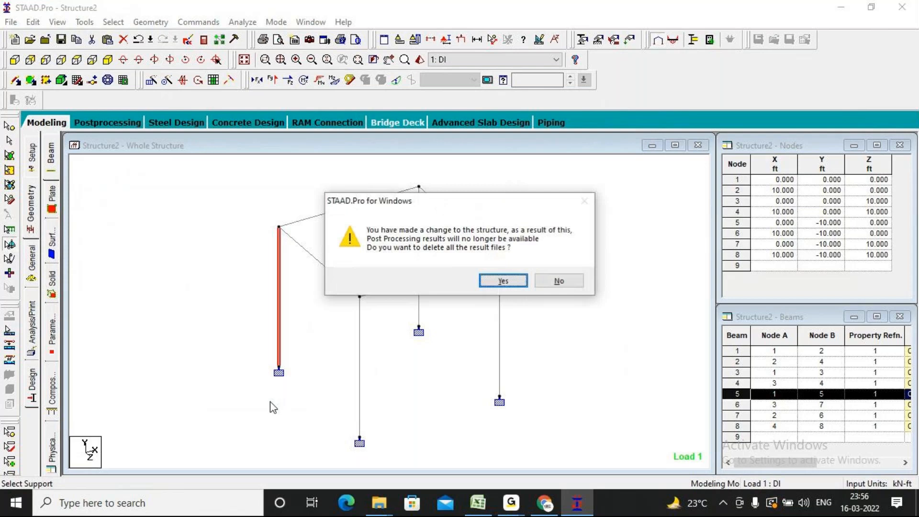
{"action": "left_click", "coordinate": [493, 282]}
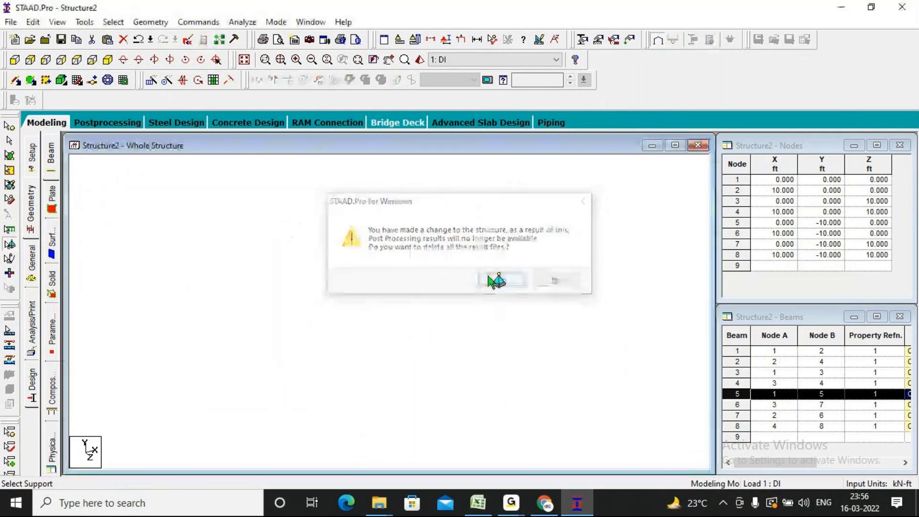
Step: Create a new fixed support and assign it to the two diagonally opposite column base nodes 5 and 8
{"action": "left_click", "coordinate": [597, 39]}
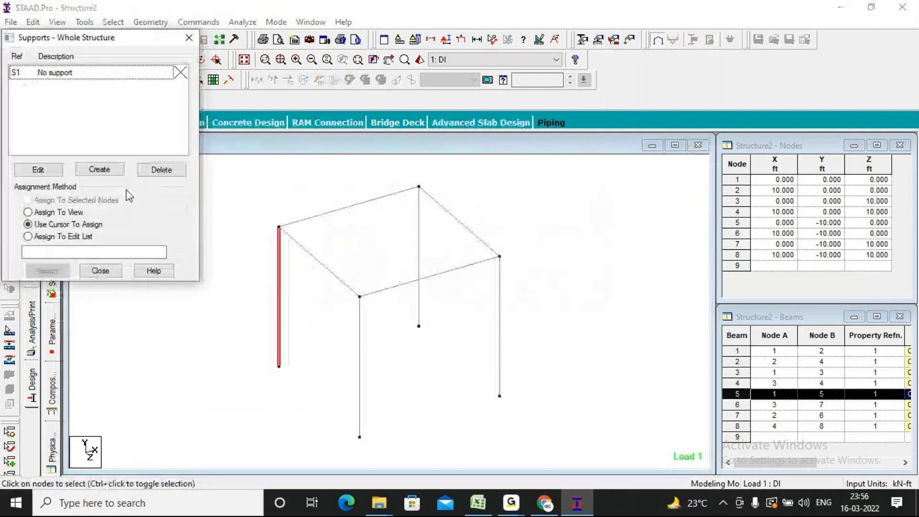
{"action": "left_click", "coordinate": [99, 169]}
{"action": "left_click", "coordinate": [72, 318]}
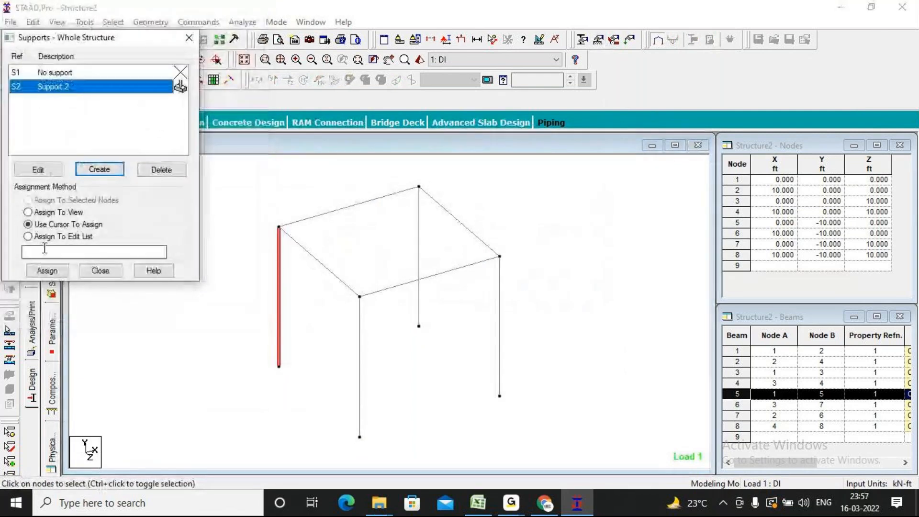
{"action": "left_click", "coordinate": [340, 403]}
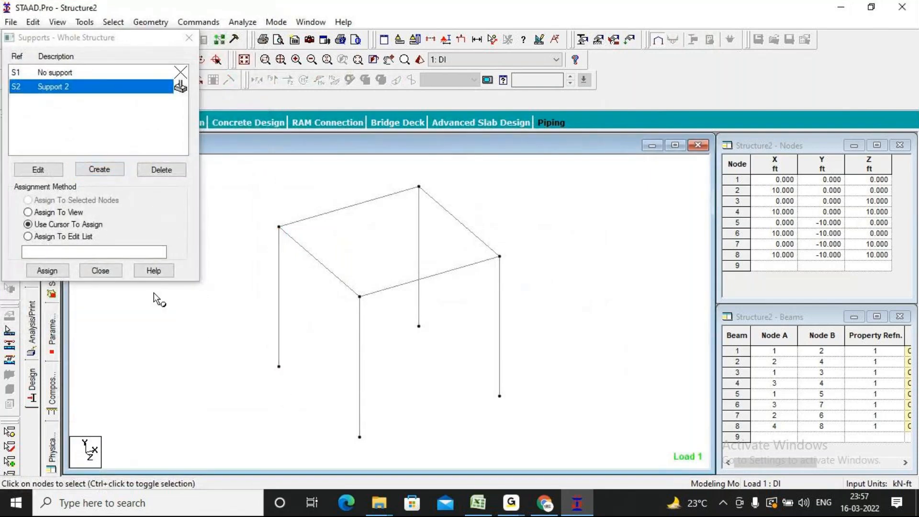
{"action": "left_click", "coordinate": [278, 366]}
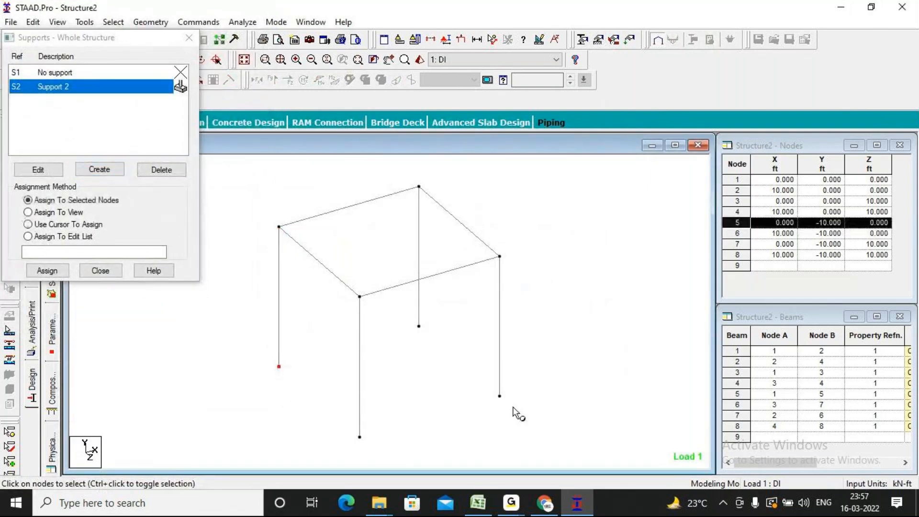
{"action": "left_click", "coordinate": [499, 396], "text": "ctrl"}
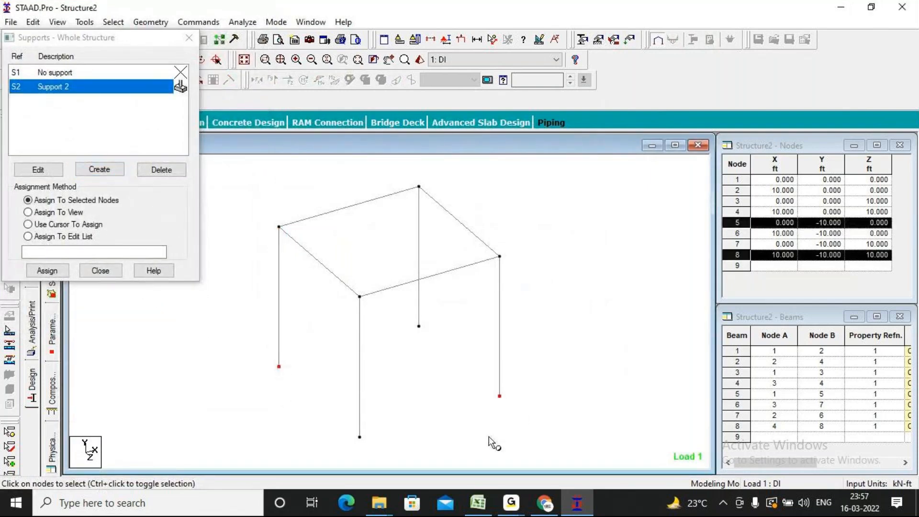
{"action": "left_click", "coordinate": [46, 270]}
{"action": "left_click", "coordinate": [161, 191]}
{"action": "left_click", "coordinate": [102, 270]}
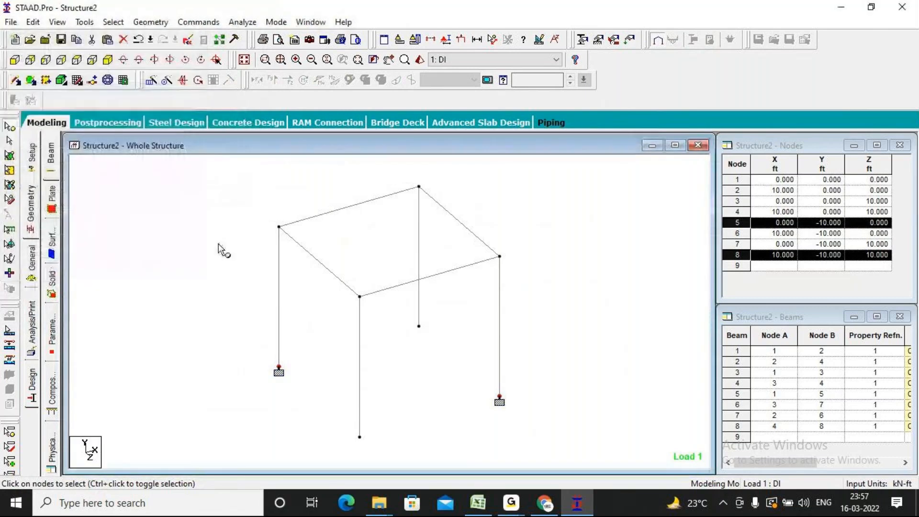
{"action": "left_click", "coordinate": [213, 240]}
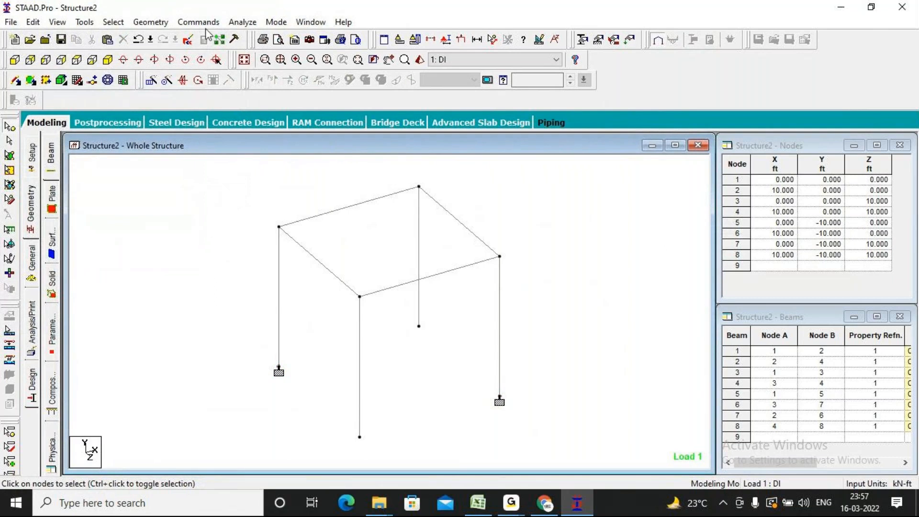
Step: Run the analysis on the two-support frame, saving the modified structure, and continue to Post Processing Mode
{"action": "left_click", "coordinate": [238, 22]}
{"action": "left_click", "coordinate": [251, 37]}
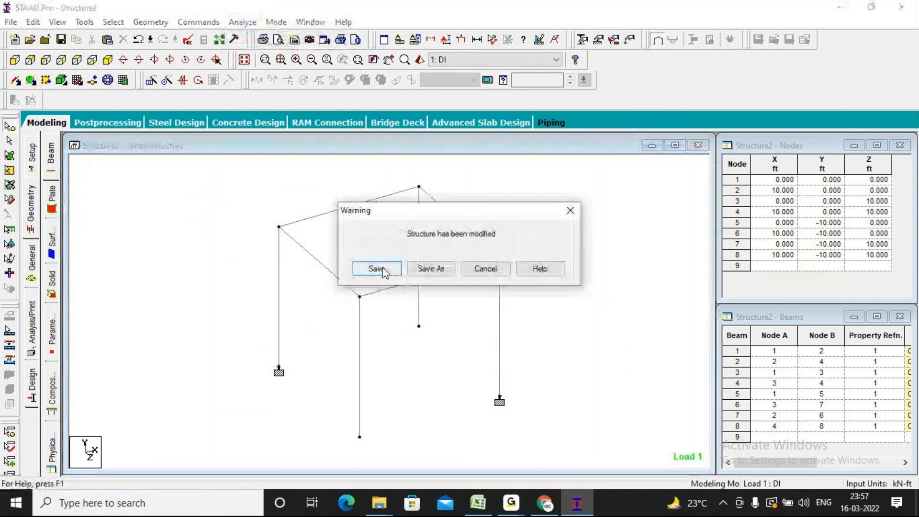
{"action": "left_click", "coordinate": [377, 269]}
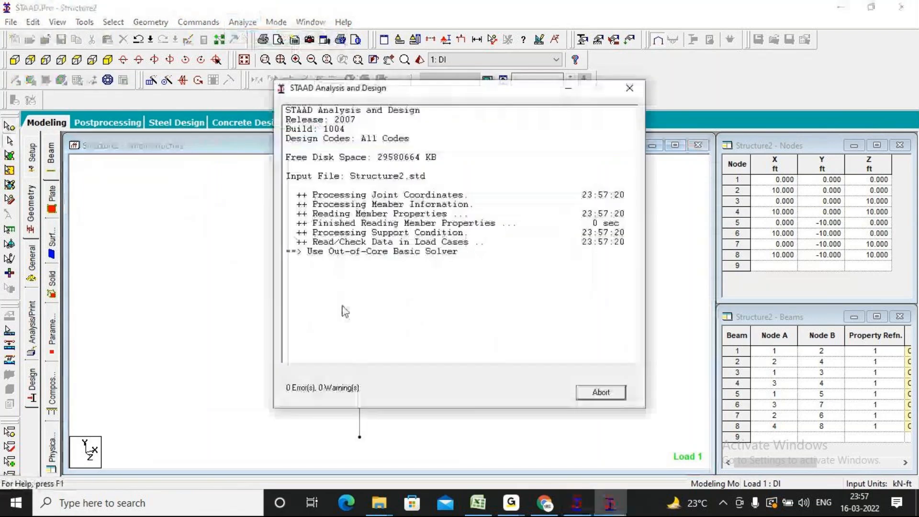
{"action": "left_click", "coordinate": [292, 384]}
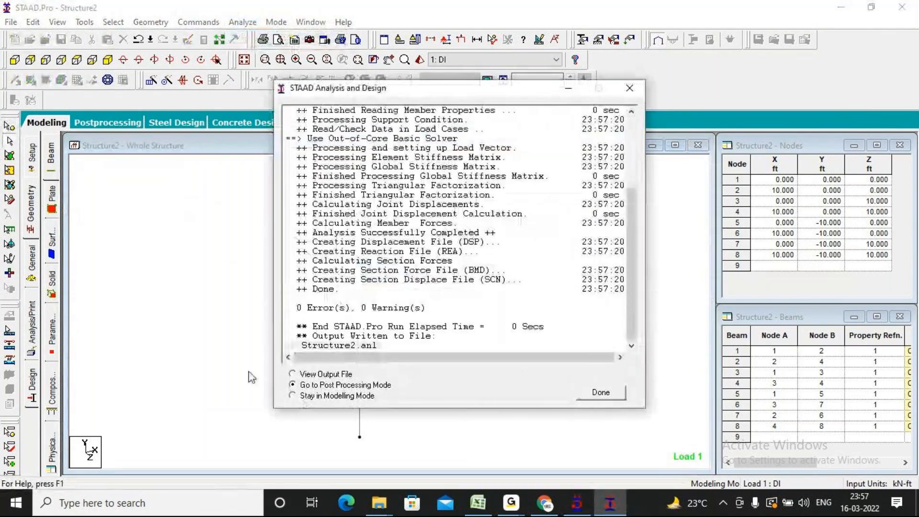
{"action": "left_click", "coordinate": [601, 393]}
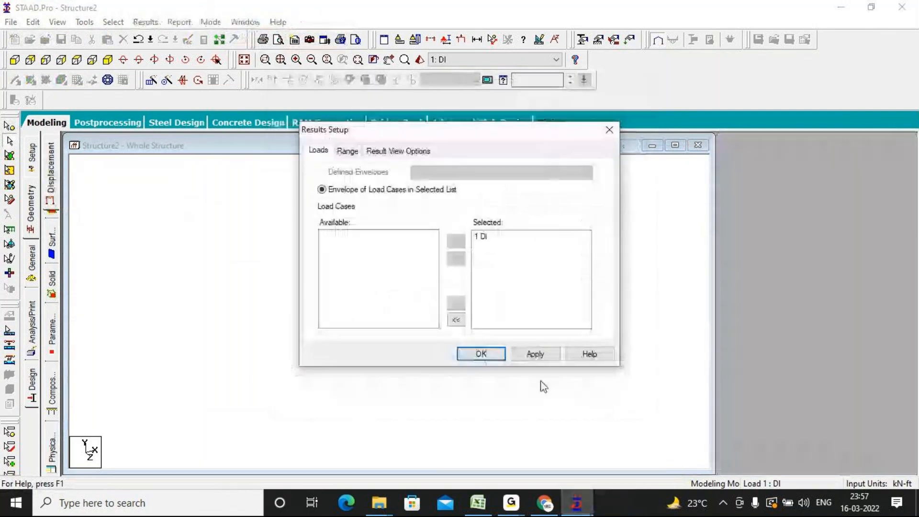
Step: Accept the Dl load case in the results setup and animate the deflection of the frame with only two supports
{"action": "left_click", "coordinate": [474, 353]}
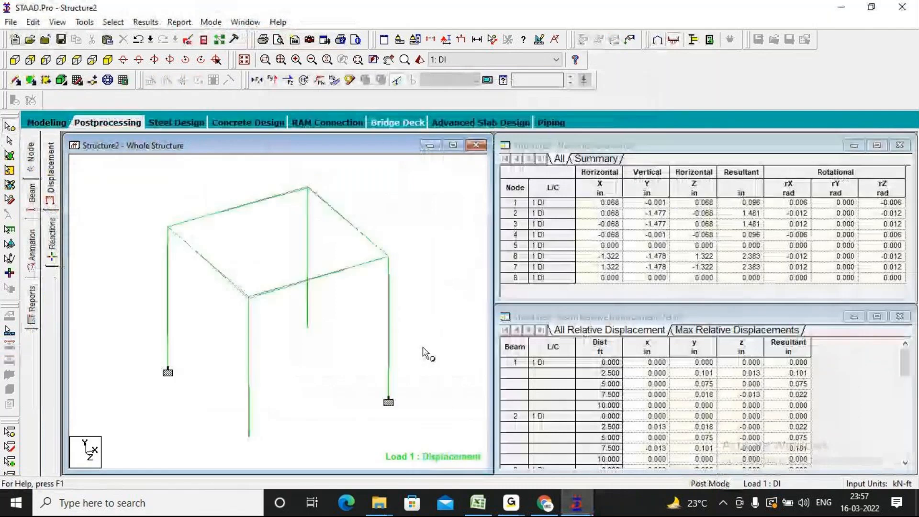
{"action": "left_click", "coordinate": [31, 245]}
{"action": "left_click", "coordinate": [328, 124]}
{"action": "left_click", "coordinate": [527, 445]}
{"action": "left_click", "coordinate": [421, 444]}
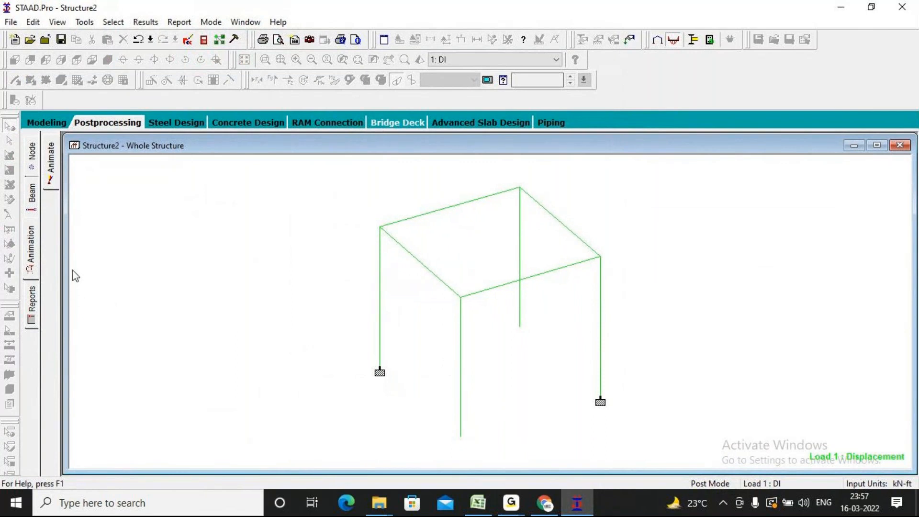
Step: Review the beam end forces and the node displacements for the Dl load case
{"action": "left_click", "coordinate": [31, 244]}
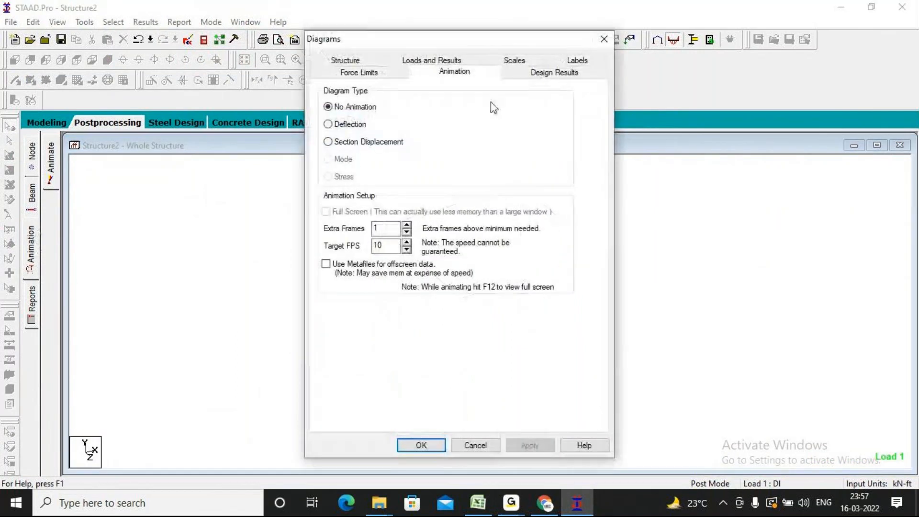
{"action": "left_click", "coordinate": [604, 38]}
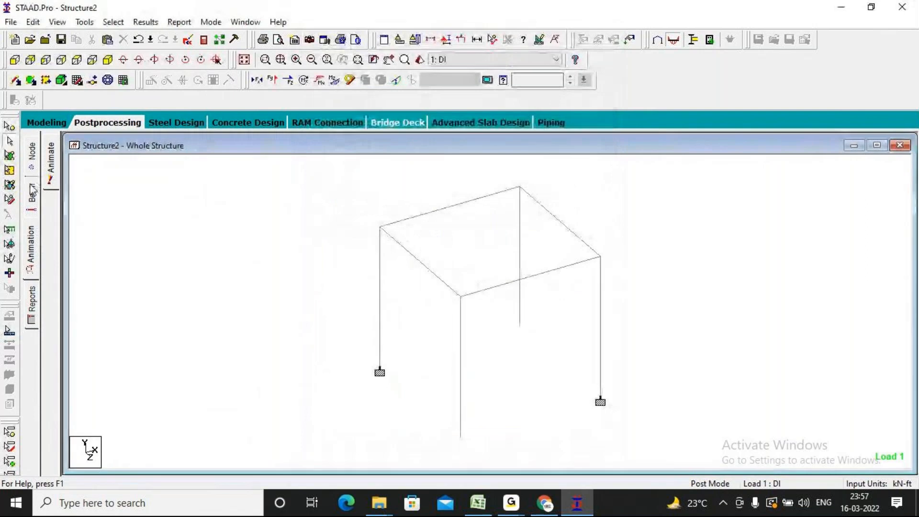
{"action": "left_click", "coordinate": [32, 191]}
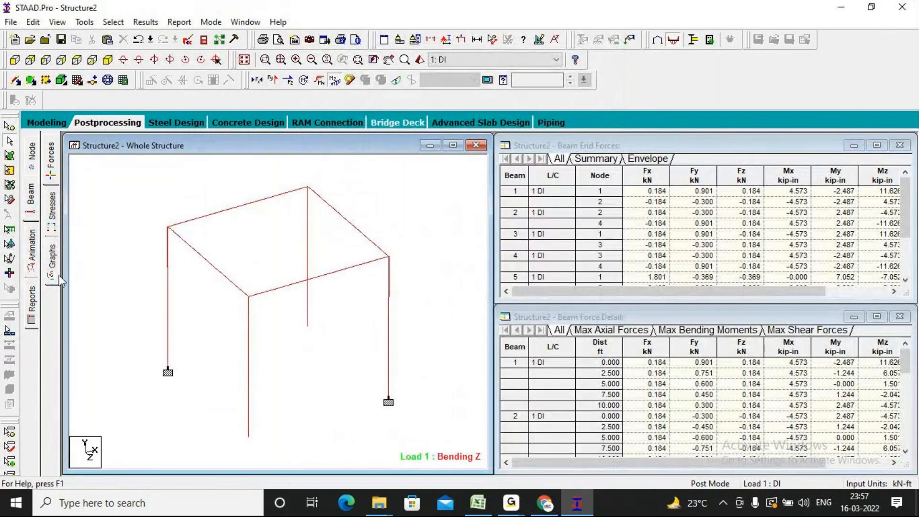
{"action": "left_click", "coordinate": [33, 155]}
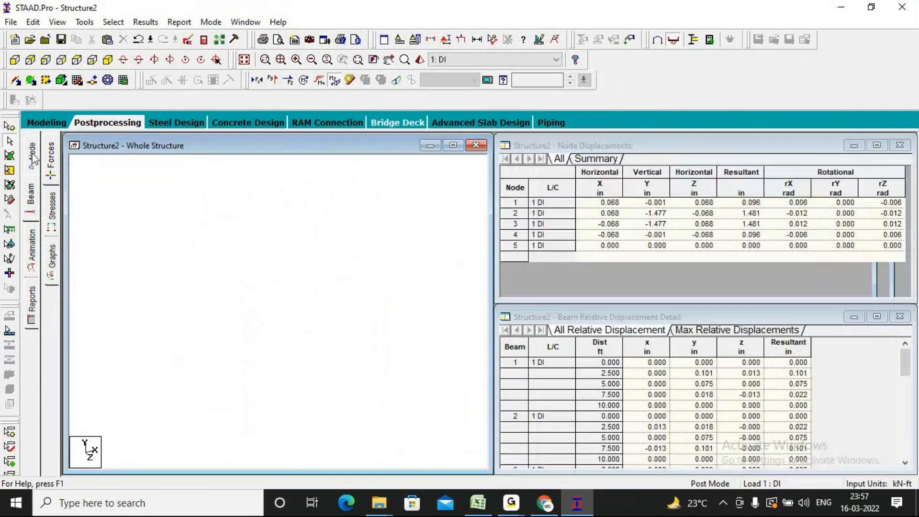
Step: Open the report preview including the Dl load case results and enlarge the Job Information page
{"action": "left_click", "coordinate": [32, 311]}
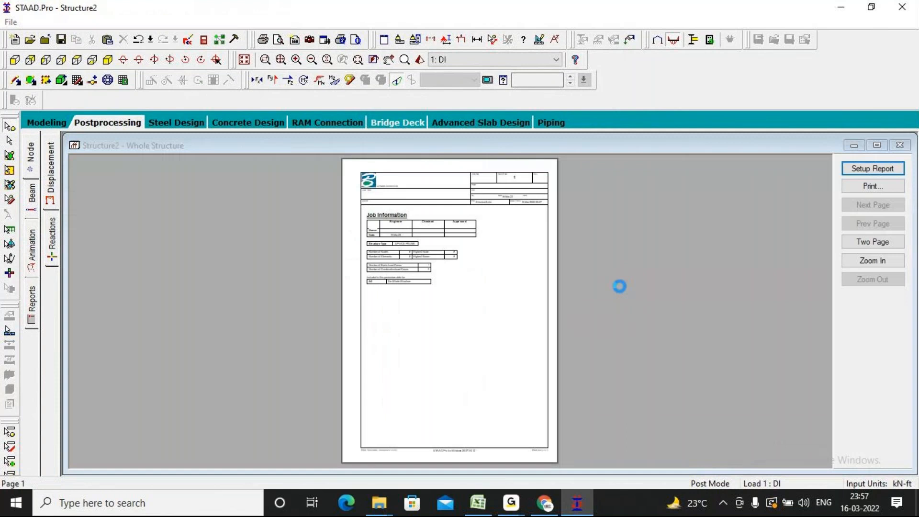
{"action": "left_click", "coordinate": [541, 355]}
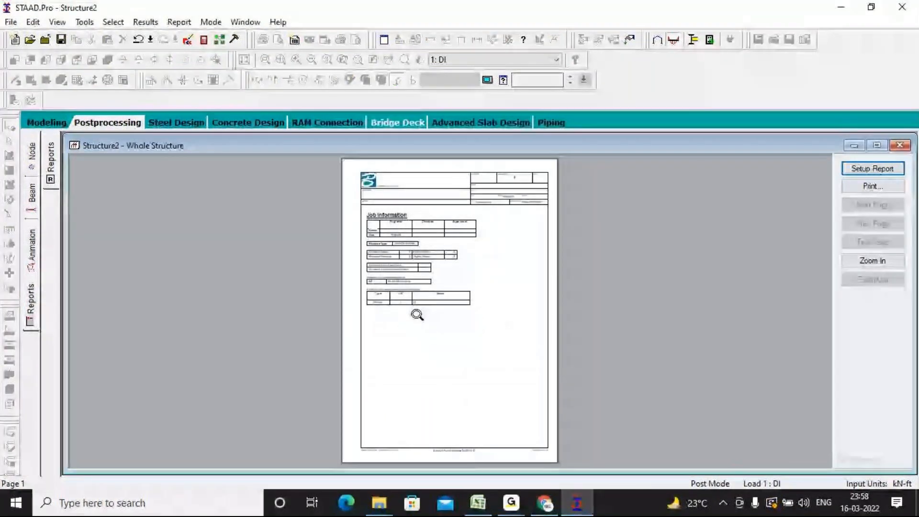
{"action": "left_click", "coordinate": [417, 314]}
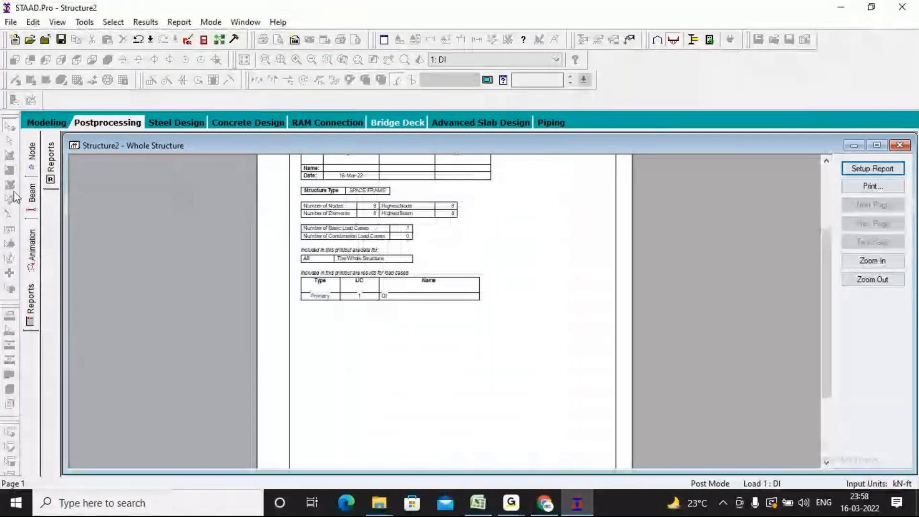
{"action": "left_click", "coordinate": [32, 246]}
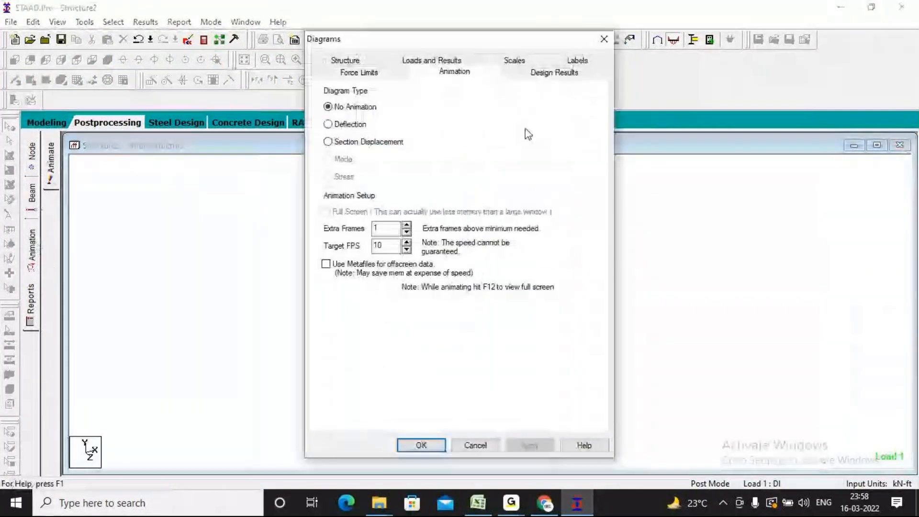
{"action": "left_click", "coordinate": [604, 38]}
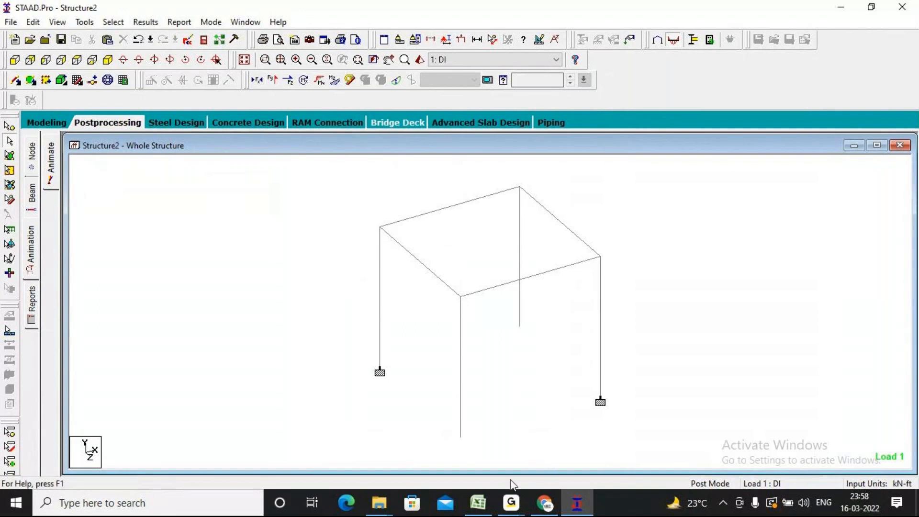
{"action": "mouse_move", "coordinate": [514, 509]}
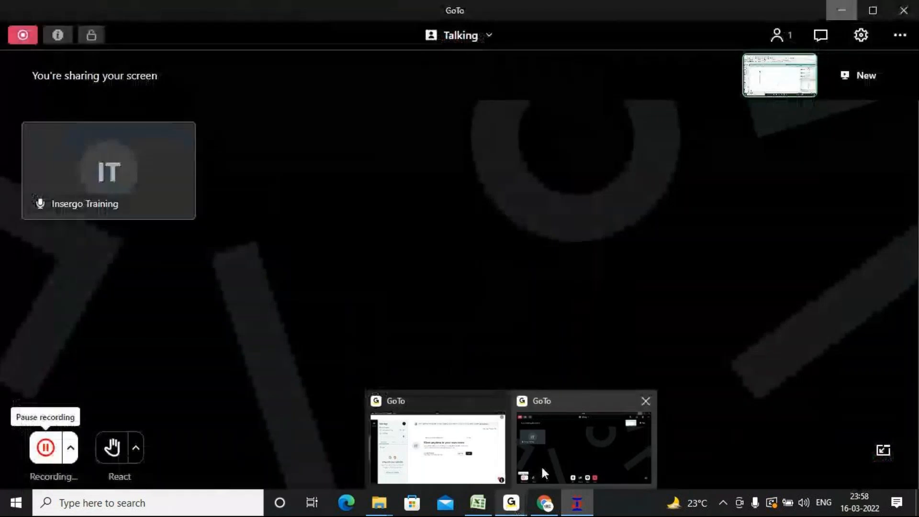